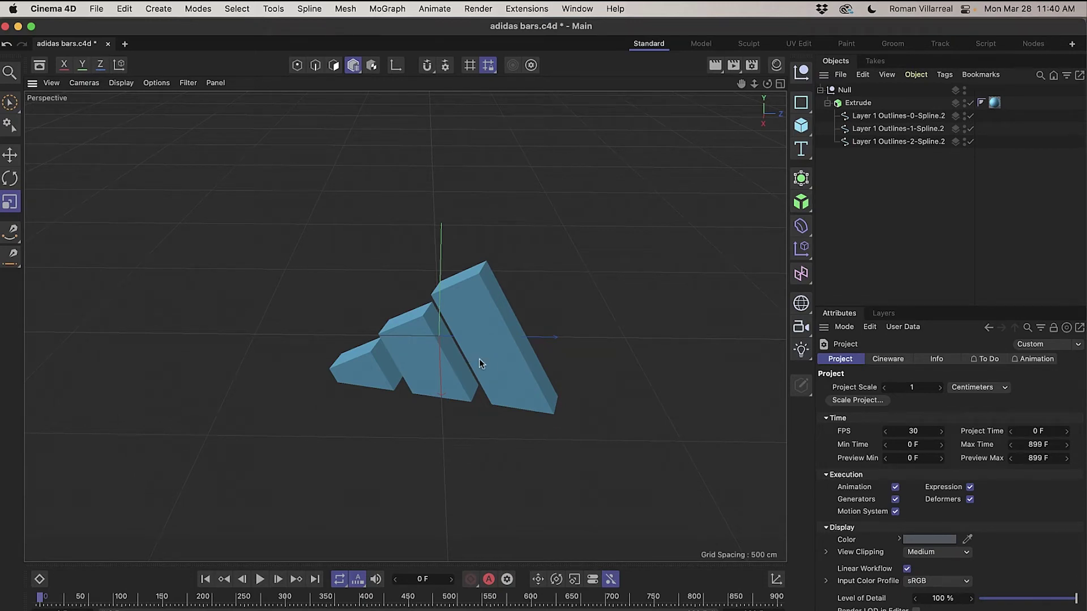
Orbit the extruded bars, then browse to adidas-bars.ai to merge and cancel the file browser.
{"action": "mouse_move", "coordinate": [479, 359]}
{"action": "left_mouse_down", "text": "alt"}
{"action": "mouse_move", "coordinate": [504, 361]}
{"action": "mouse_move", "coordinate": [481, 360]}
{"action": "left_mouse_up", "text": "alt"}
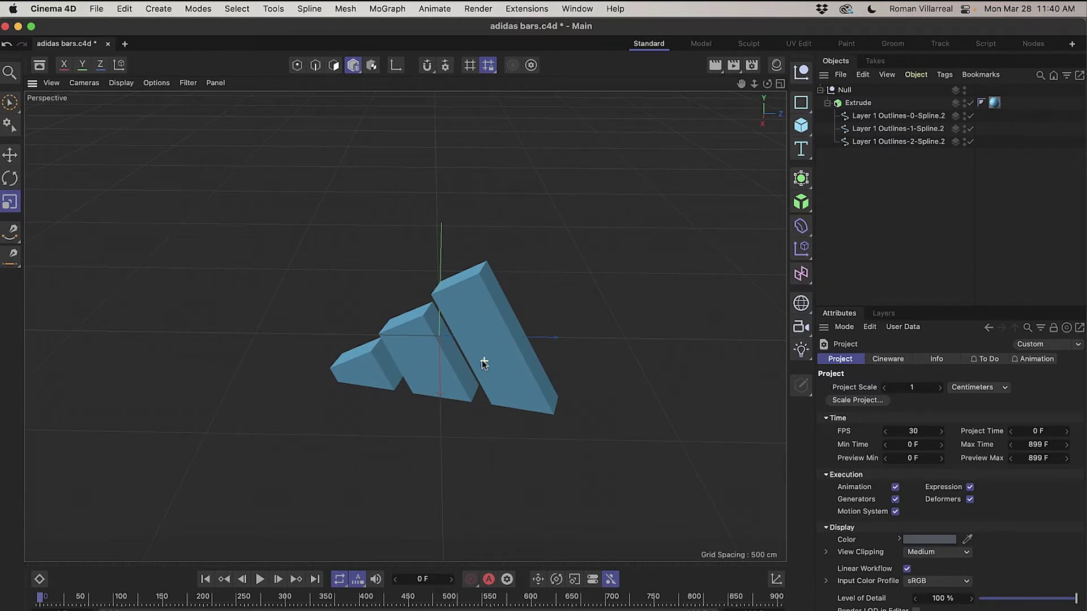
{"action": "left_click_drag", "start_coordinate": [482, 360], "coordinate": [539, 359], "text": "alt"}
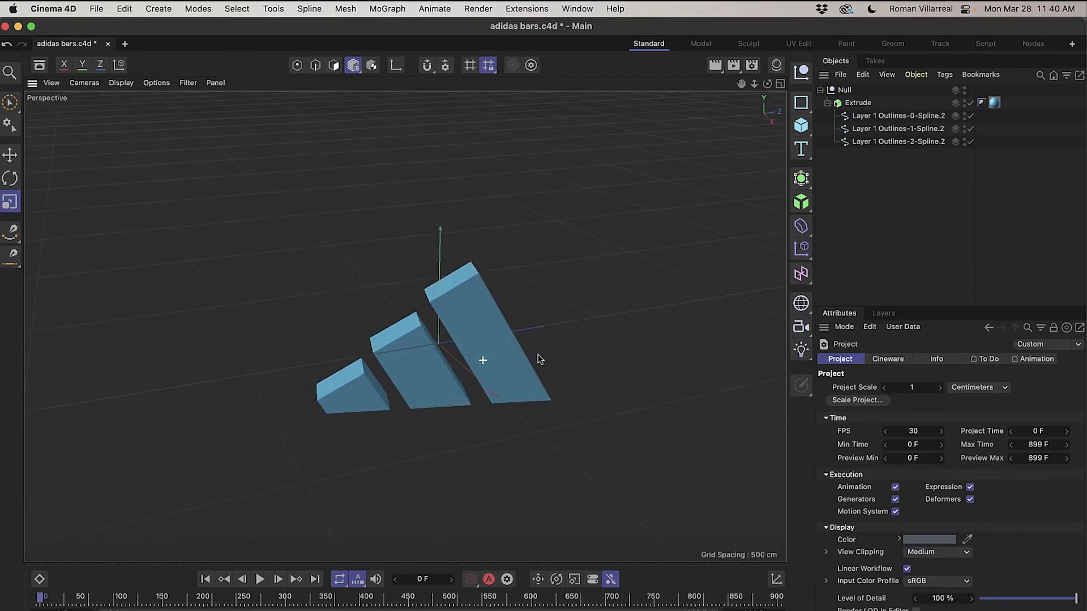
{"action": "left_click", "coordinate": [842, 75]}
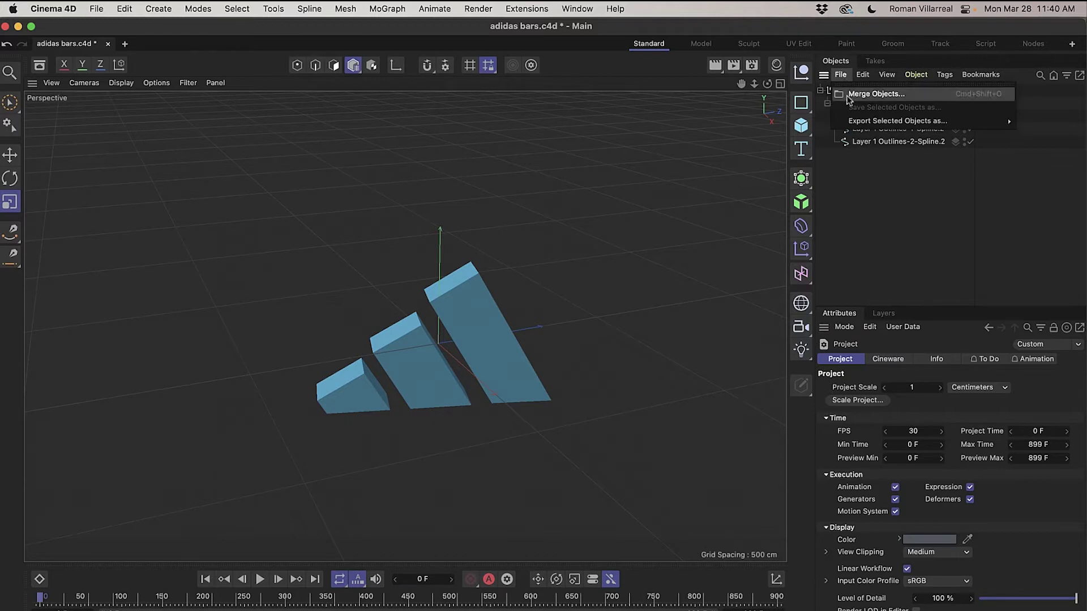
{"action": "left_click", "coordinate": [866, 96]}
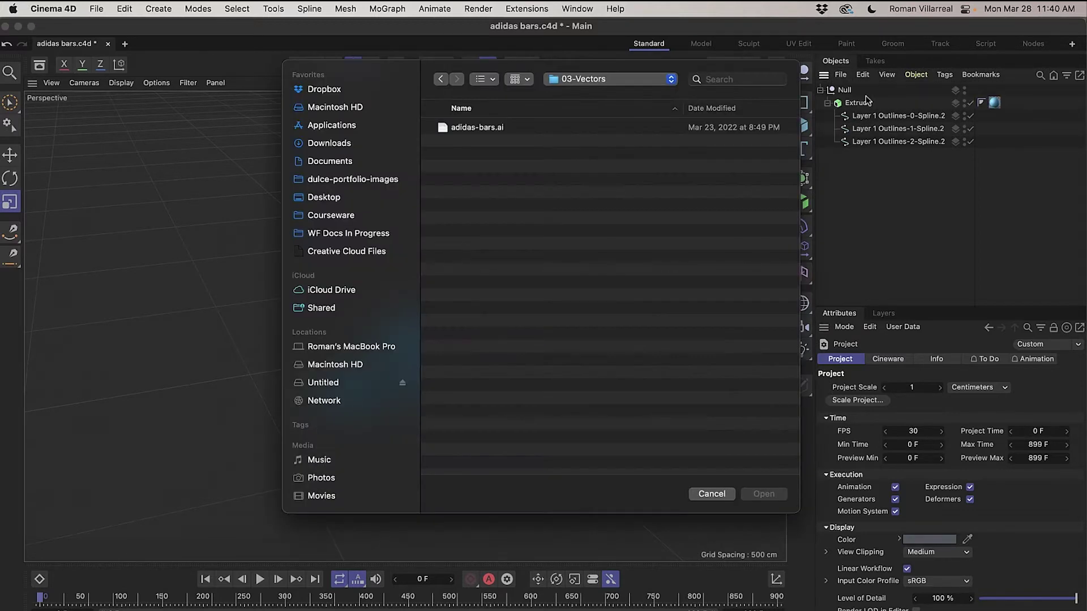
{"action": "left_click", "coordinate": [493, 127]}
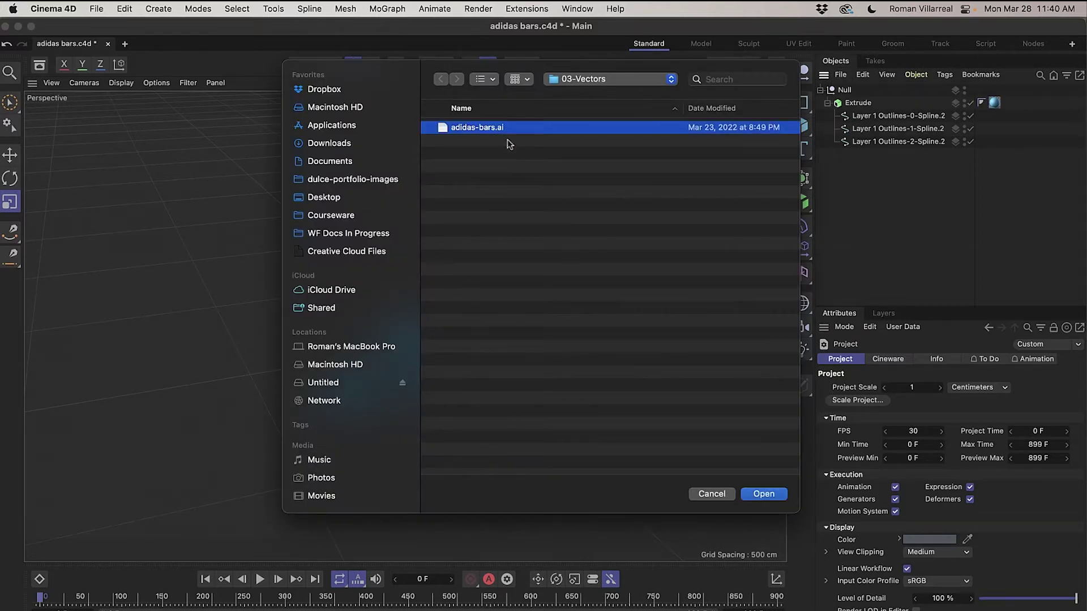
{"action": "left_click", "coordinate": [763, 495]}
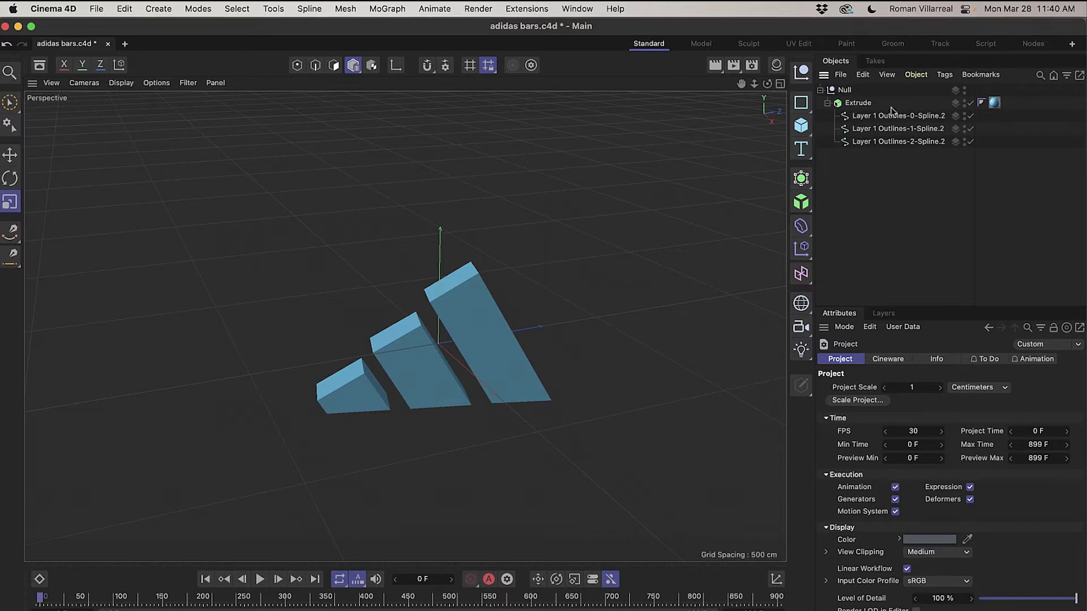
Check Cinema 4D Lite's version information from the Help menu.
{"action": "left_click", "coordinate": [615, 9]}
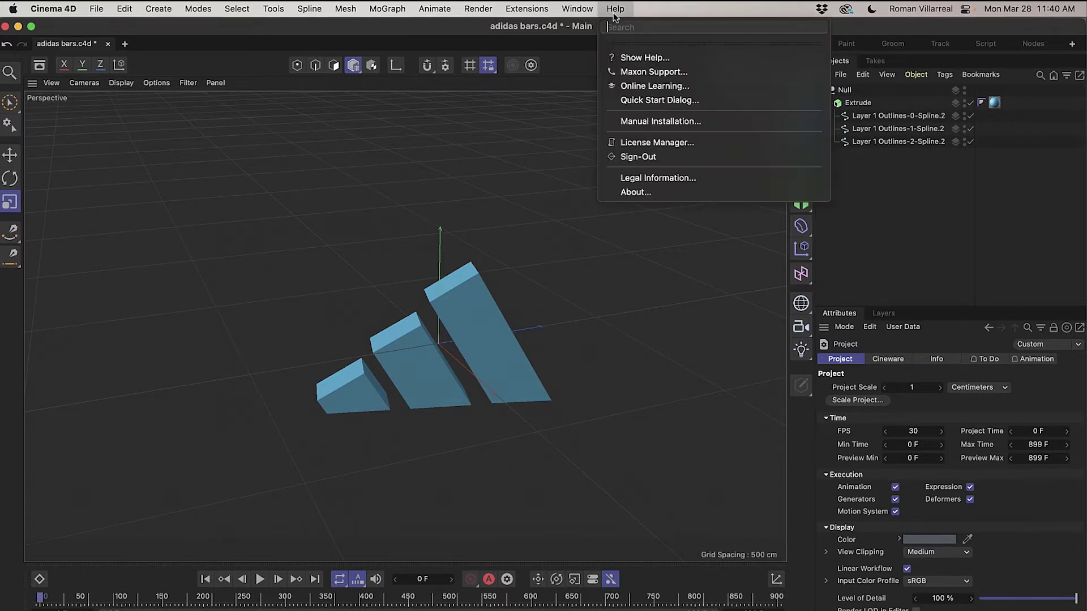
{"action": "left_click", "coordinate": [627, 193]}
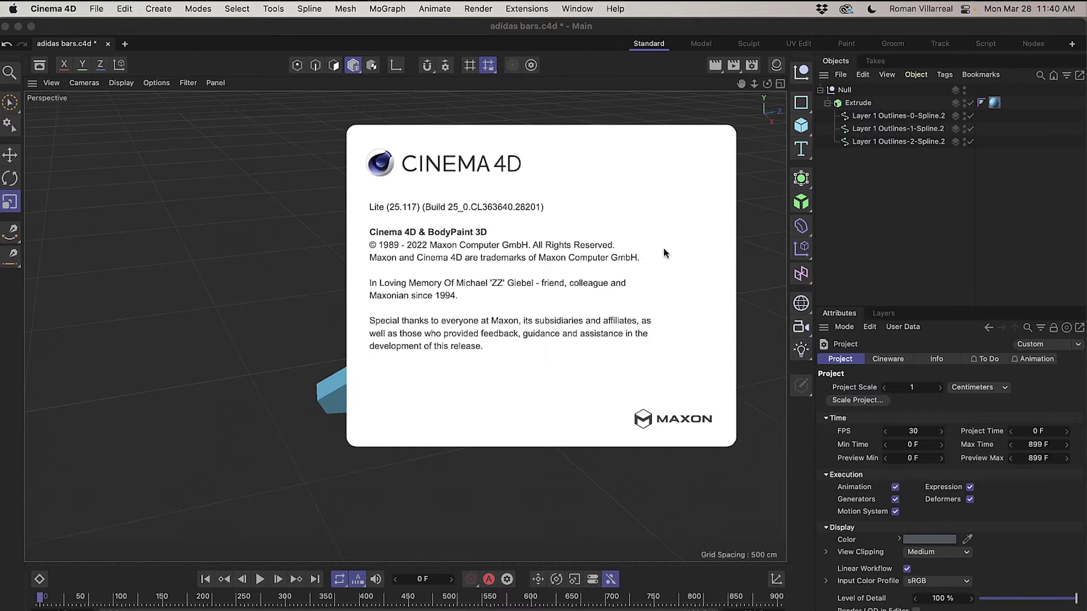
{"action": "left_click", "coordinate": [854, 218]}
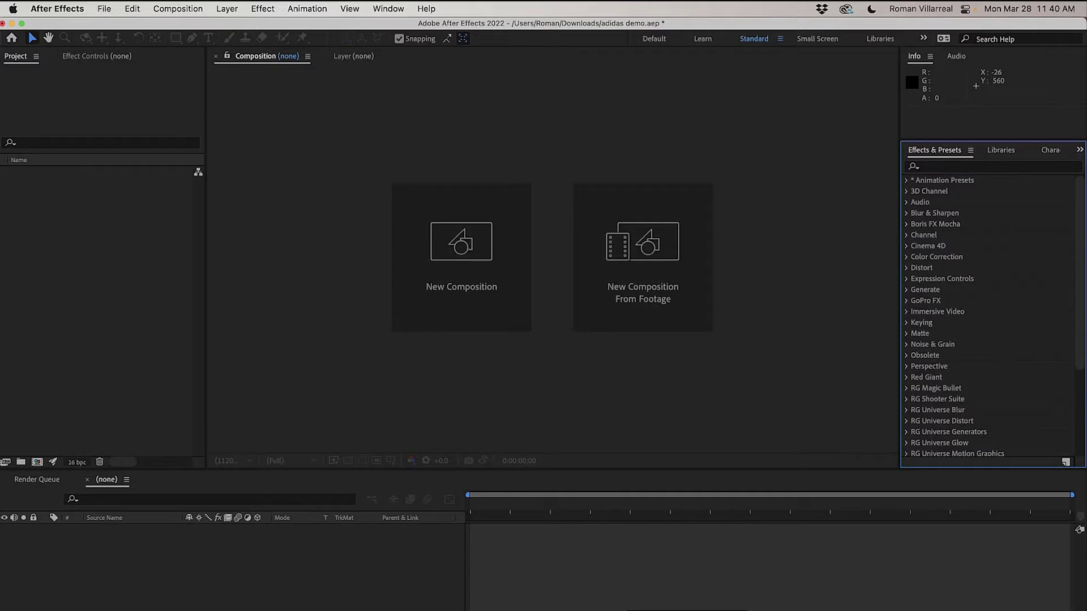
Import adidas-bars.ai into the After Effects project as a Composition at document size.
{"action": "left_click", "coordinate": [73, 234]}
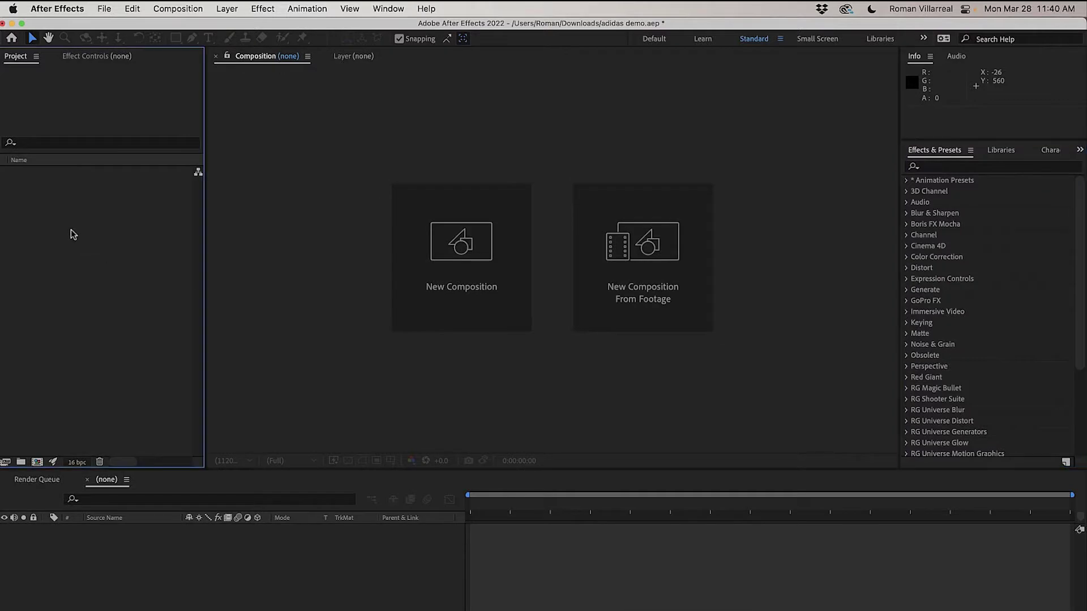
{"action": "double_click", "coordinate": [74, 234]}
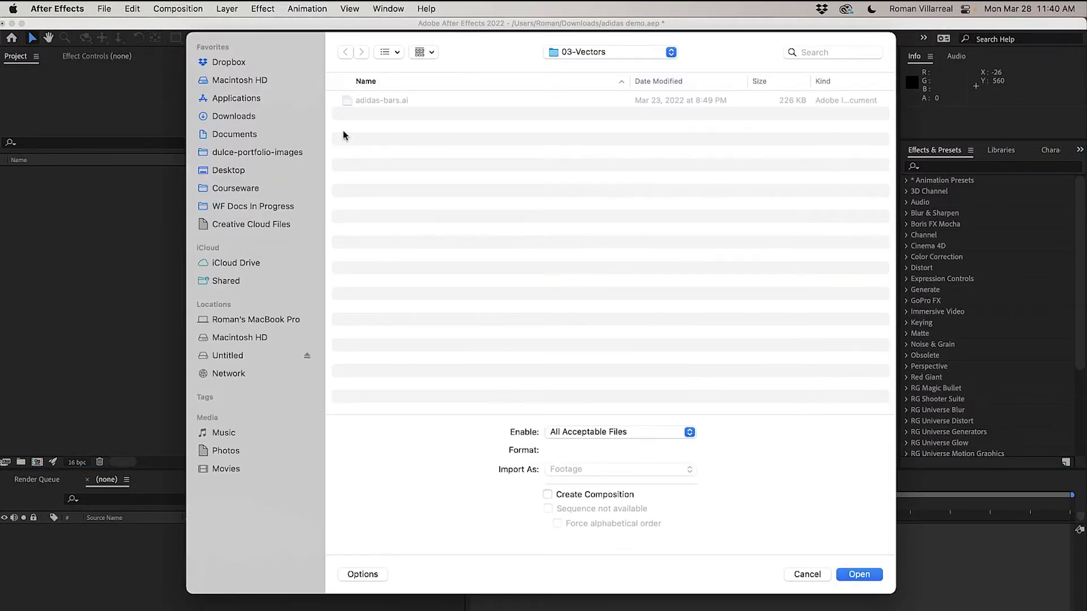
{"action": "left_click", "coordinate": [382, 104]}
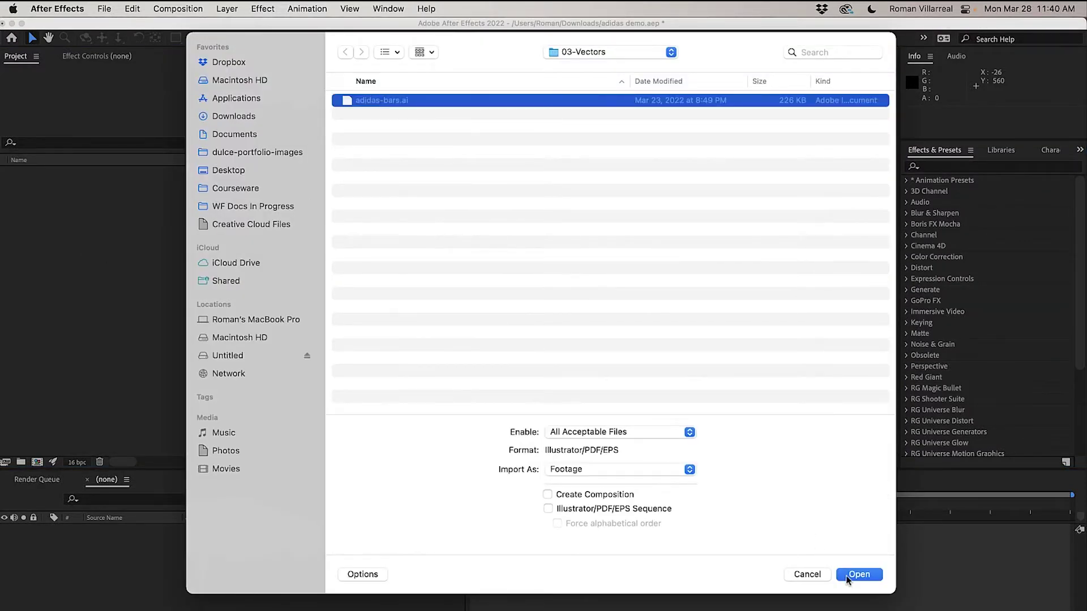
{"action": "left_click", "coordinate": [849, 575]}
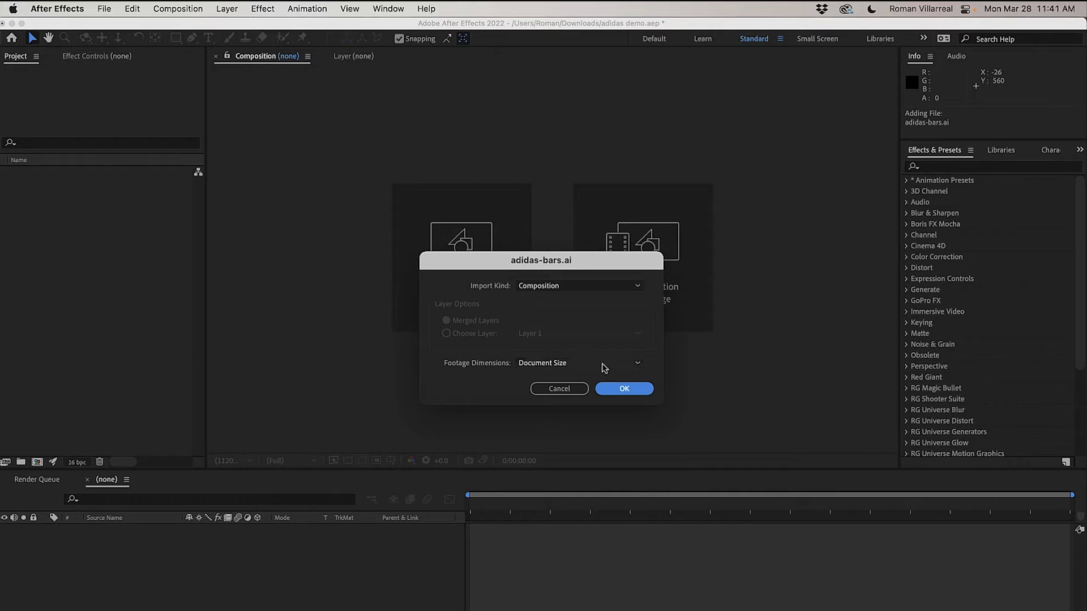
{"action": "left_click", "coordinate": [622, 391]}
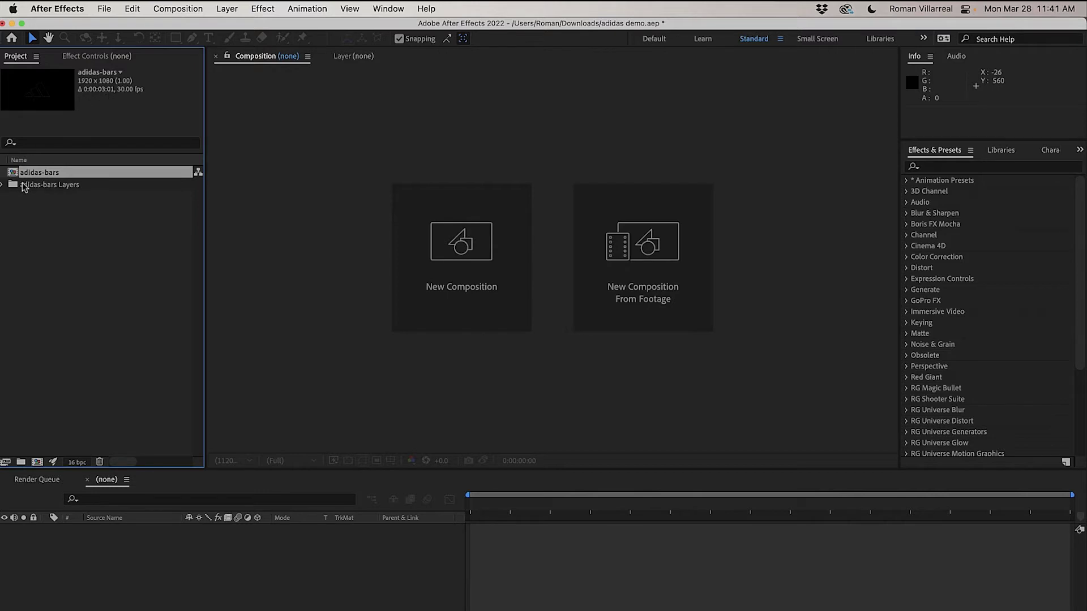
Open the adidas-bars comp and create shapes from vector Layer 1, producing Layer 1 Outlines.
{"action": "double_click", "coordinate": [16, 177]}
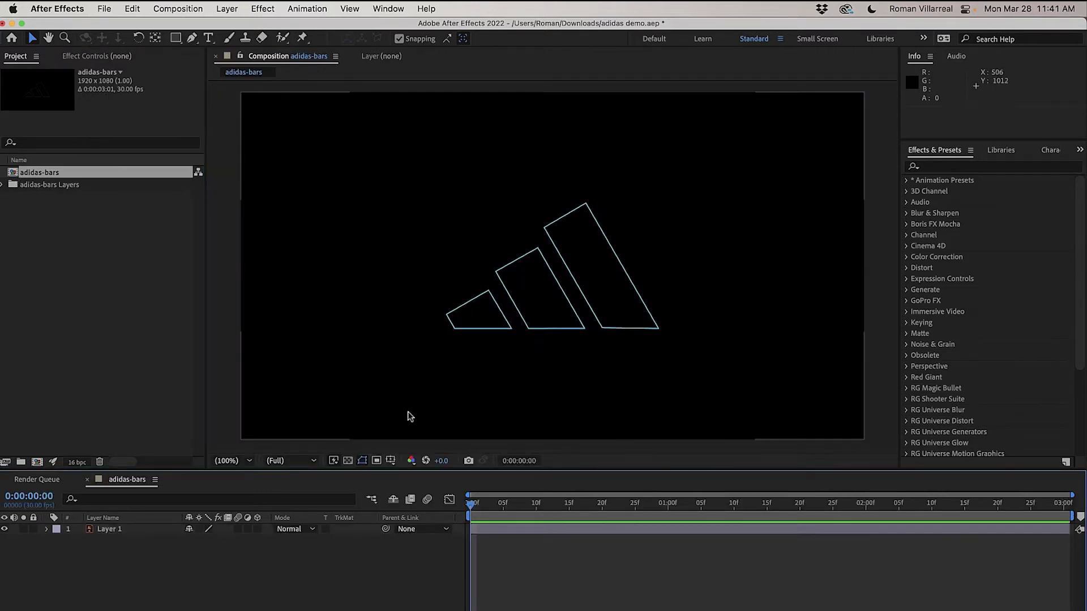
{"action": "left_click", "coordinate": [102, 532]}
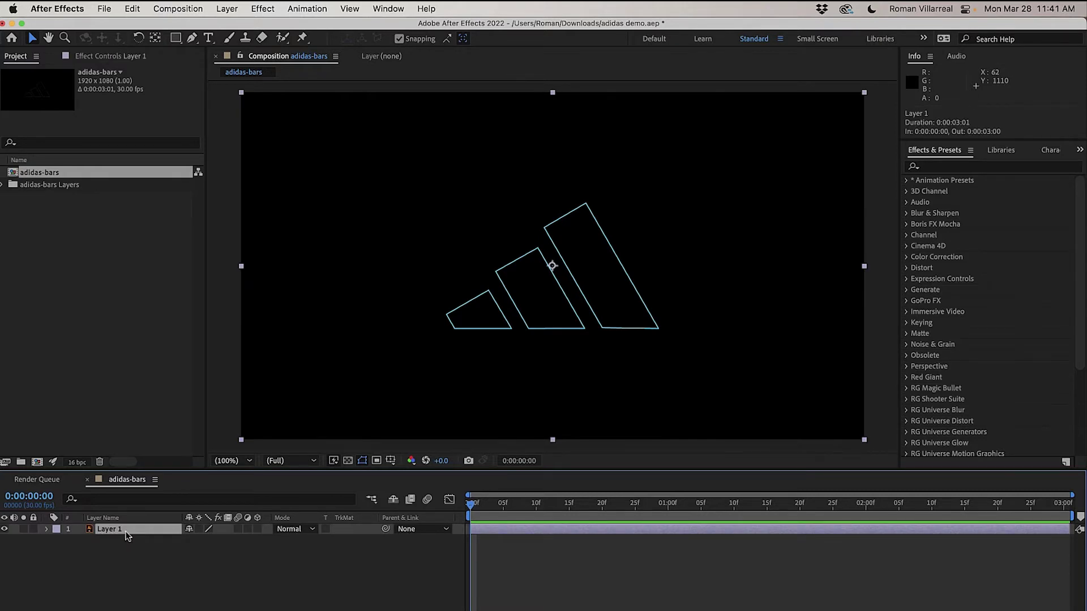
{"action": "right_click", "coordinate": [127, 536]}
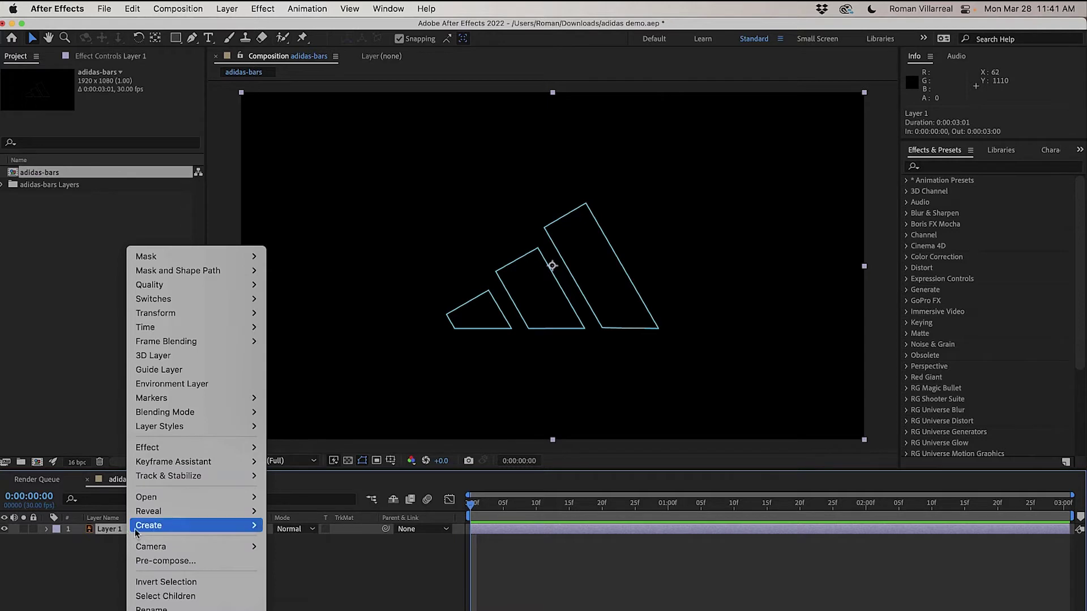
{"action": "mouse_move", "coordinate": [157, 527]}
{"action": "left_click", "coordinate": [300, 569]}
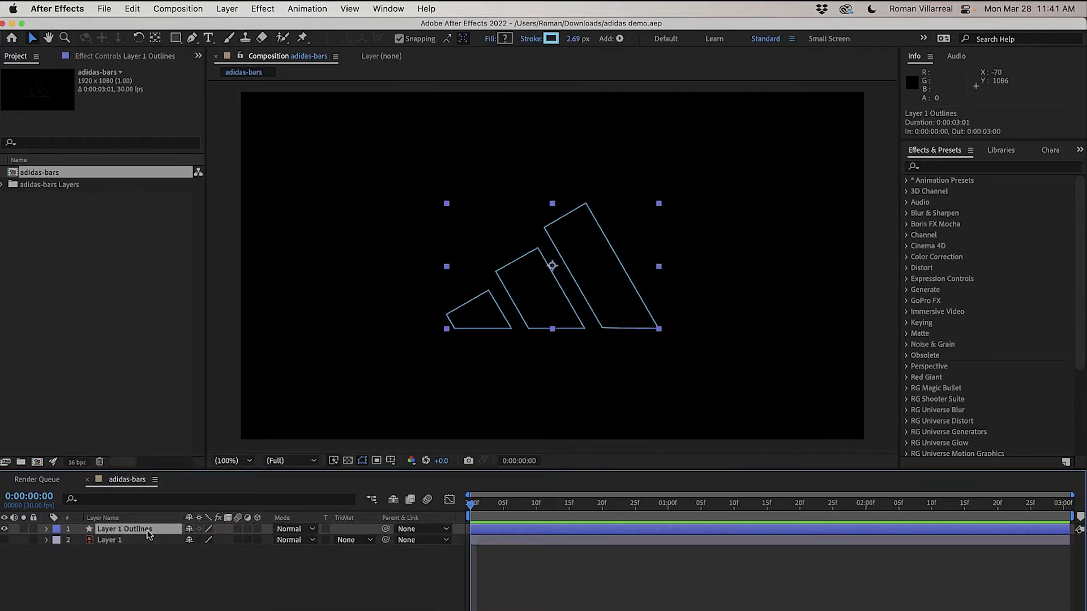
Make Layer 1 Outlines 3D and export the comp as adidas-bars.c4d to Downloads via Maxon Cinema 4D Exporter.
{"action": "left_click", "coordinate": [258, 530]}
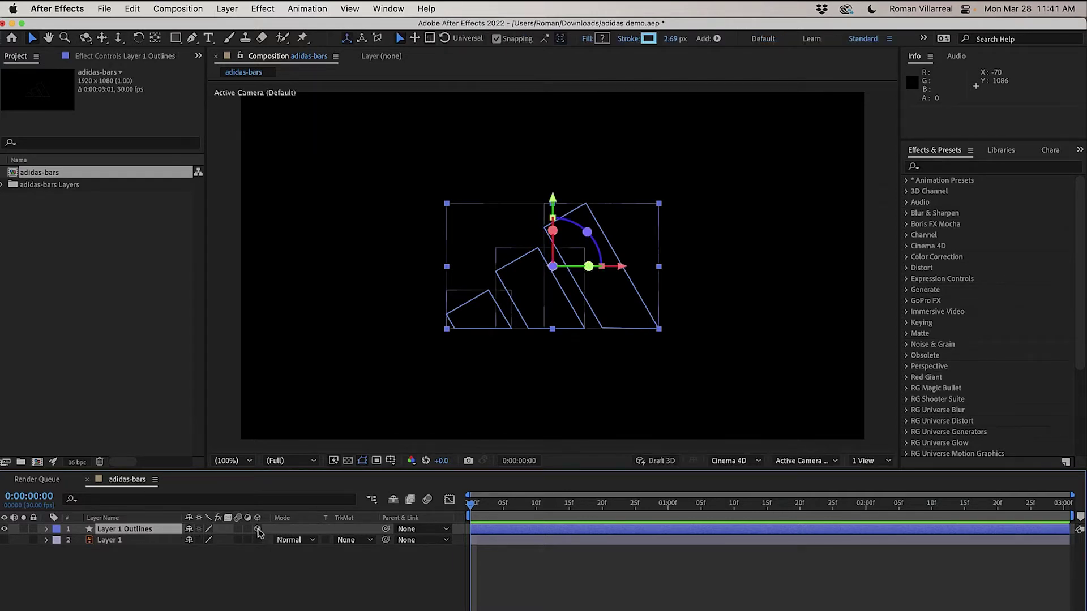
{"action": "left_click", "coordinate": [104, 8]}
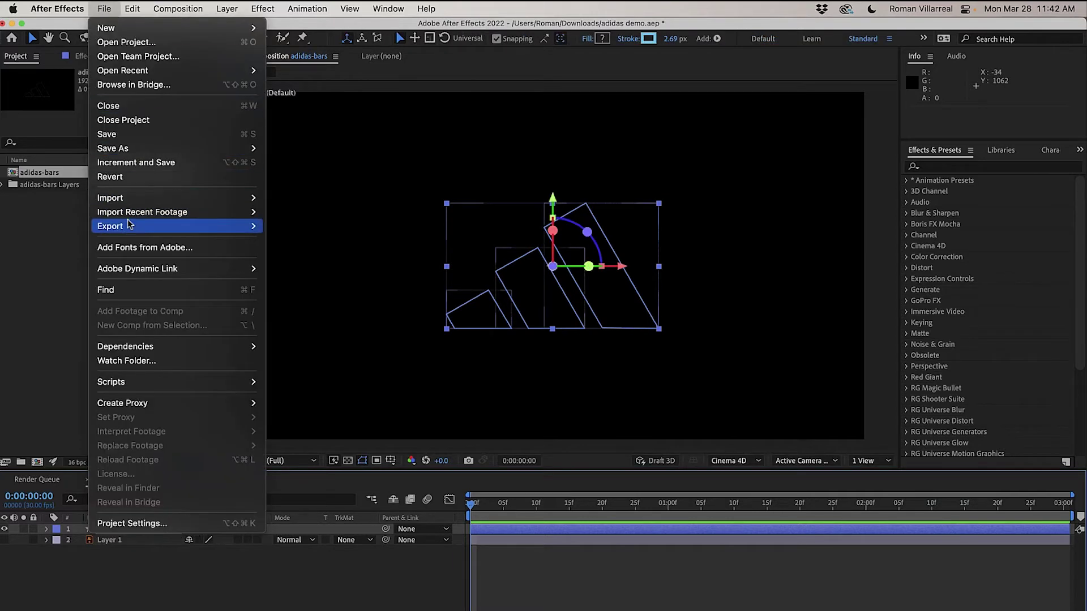
{"action": "mouse_move", "coordinate": [128, 224]}
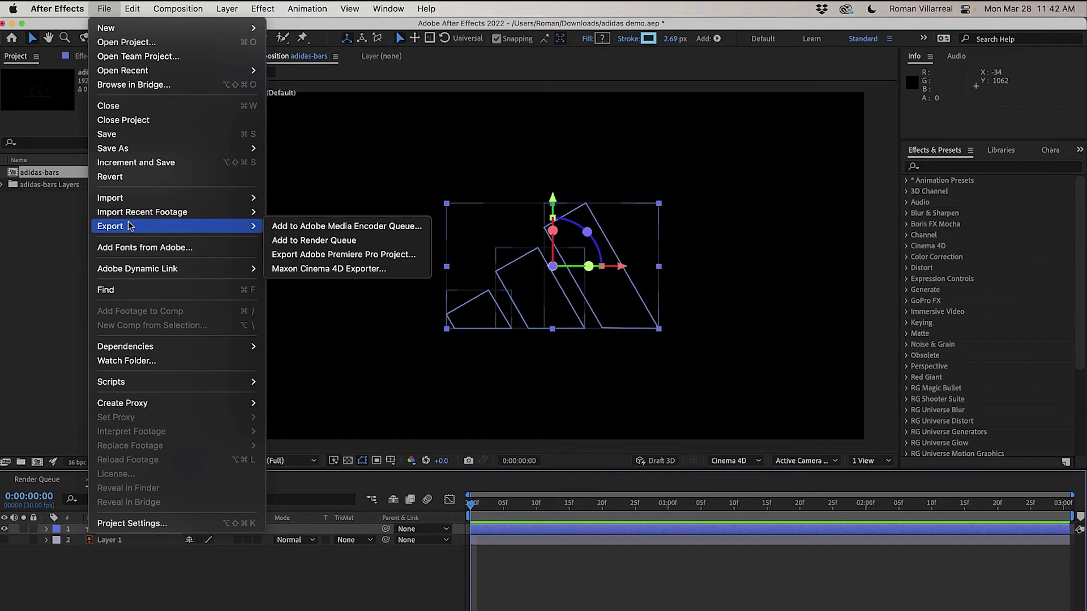
{"action": "left_click", "coordinate": [308, 270]}
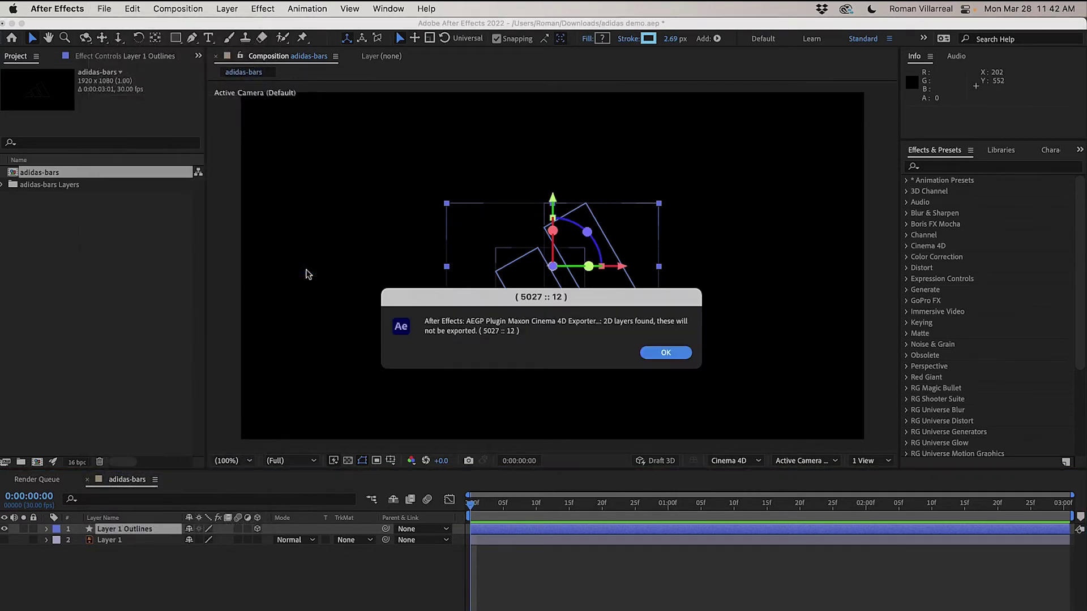
{"action": "left_click", "coordinate": [666, 353]}
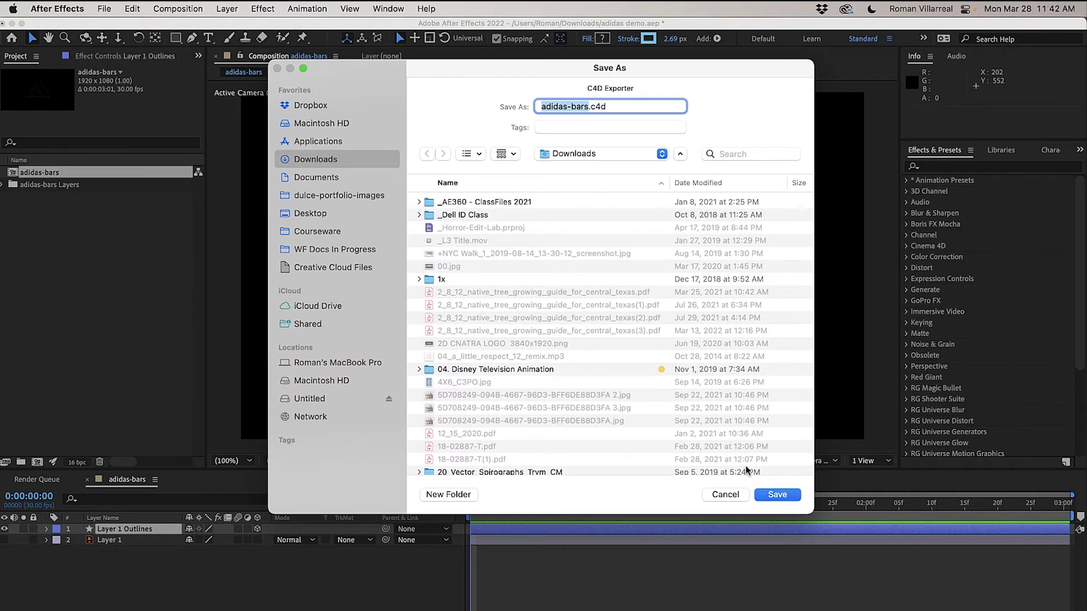
{"action": "left_click", "coordinate": [778, 496]}
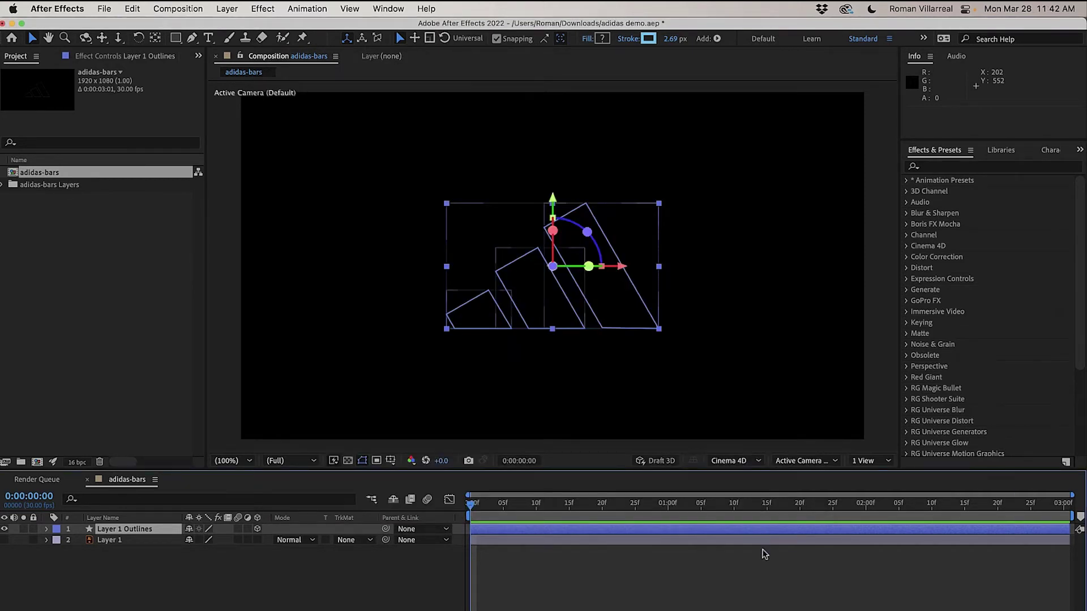
{"action": "left_click", "coordinate": [30, 285]}
Import adidas-bars.c4d from Downloads and open it in Cinema 4D Lite with Edit Original.
{"action": "double_click", "coordinate": [31, 289]}
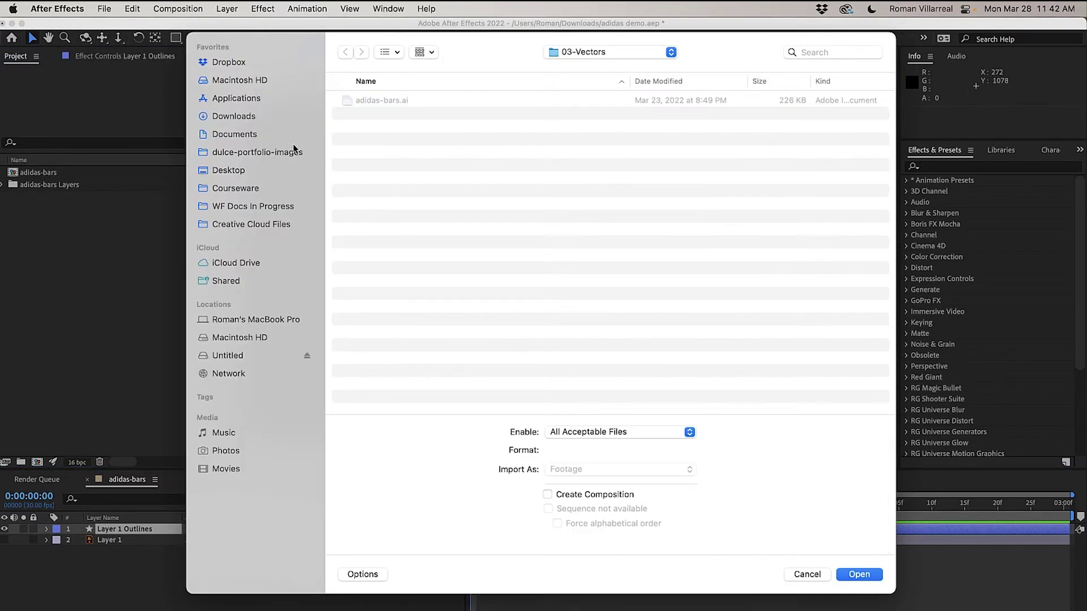
{"action": "left_click", "coordinate": [234, 116]}
{"action": "left_click", "coordinate": [672, 85]}
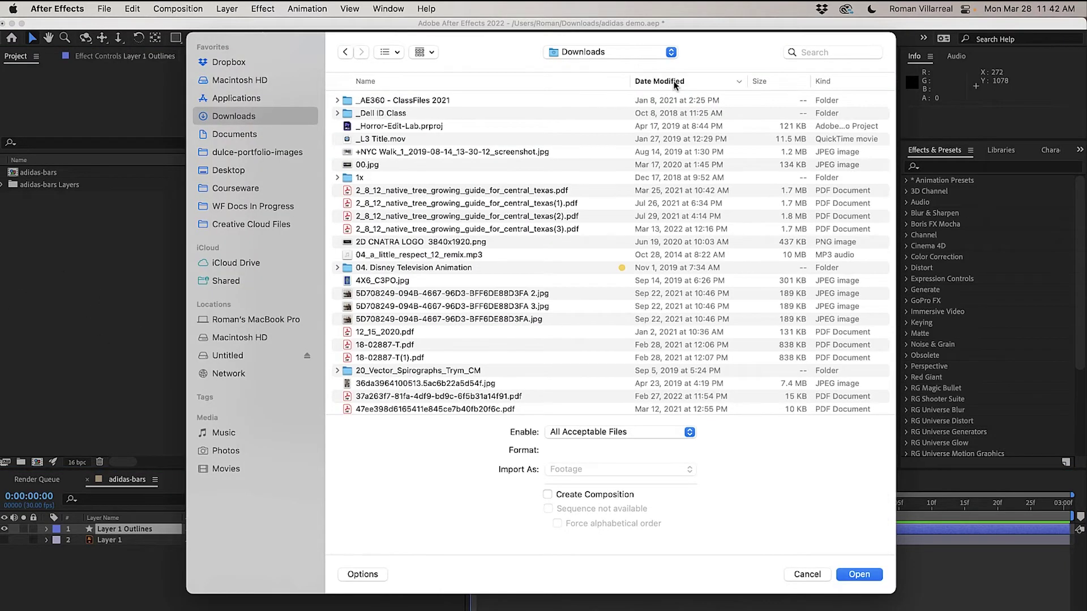
{"action": "left_click", "coordinate": [393, 104]}
{"action": "double_click", "coordinate": [393, 104]}
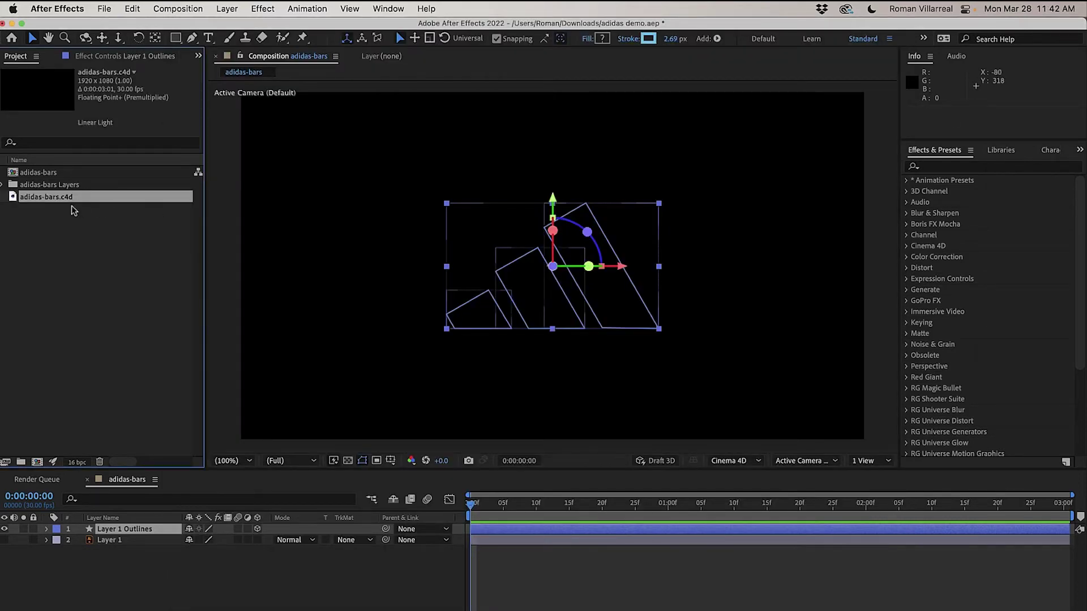
{"action": "left_click", "coordinate": [132, 8]}
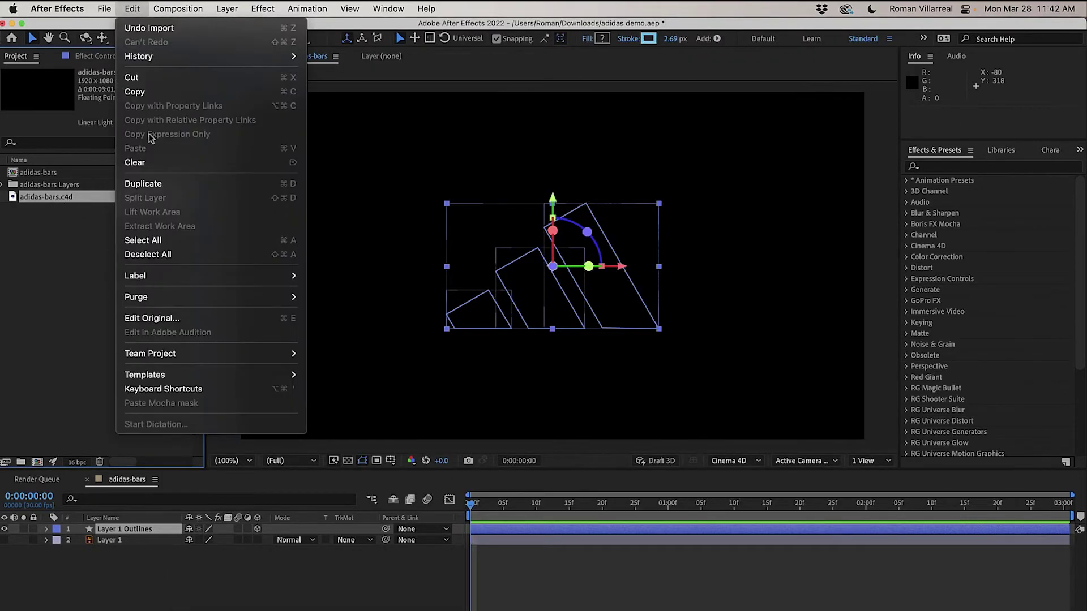
{"action": "left_click", "coordinate": [189, 318]}
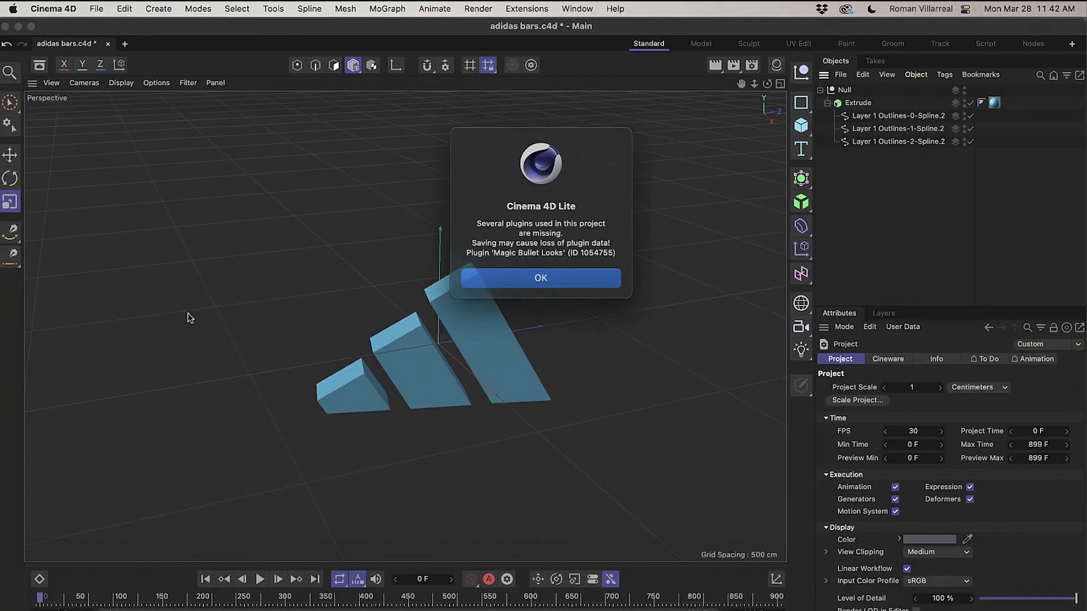
Dismiss the missing-plugins warning, orbit the view, and switch between the two adidas-bars scene tabs.
{"action": "left_click", "coordinate": [562, 277]}
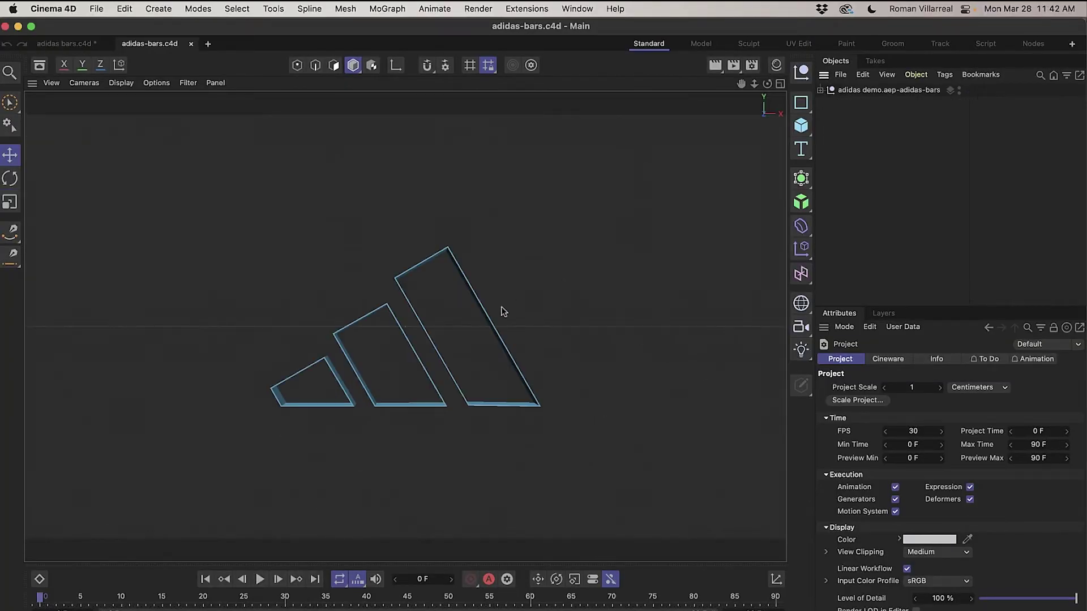
{"action": "left_click_drag", "start_coordinate": [453, 346], "coordinate": [402, 379], "text": "alt"}
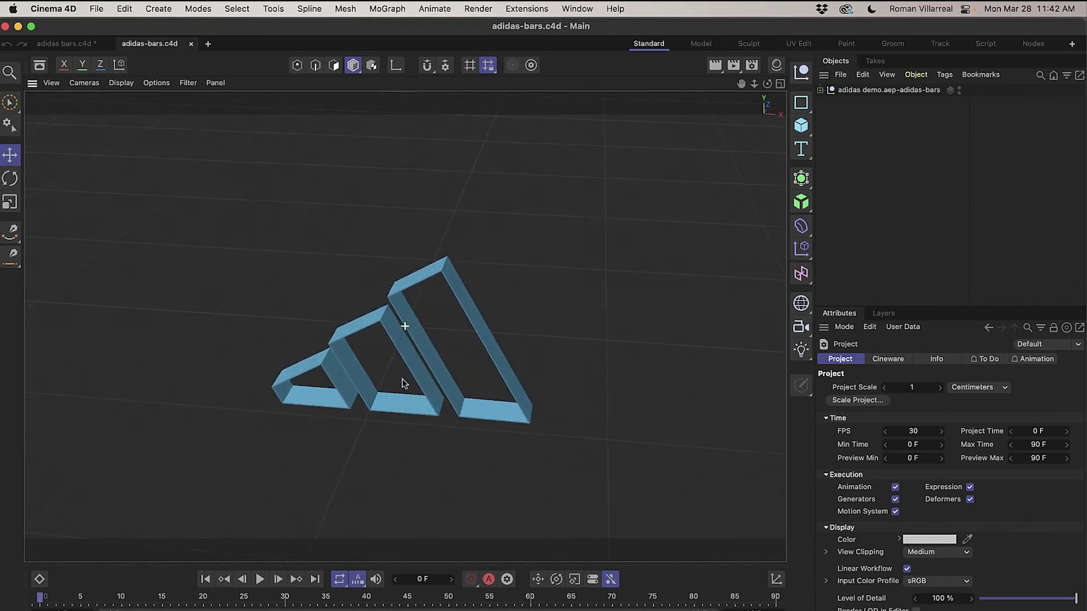
{"action": "left_click", "coordinate": [77, 43]}
{"action": "left_click", "coordinate": [150, 44]}
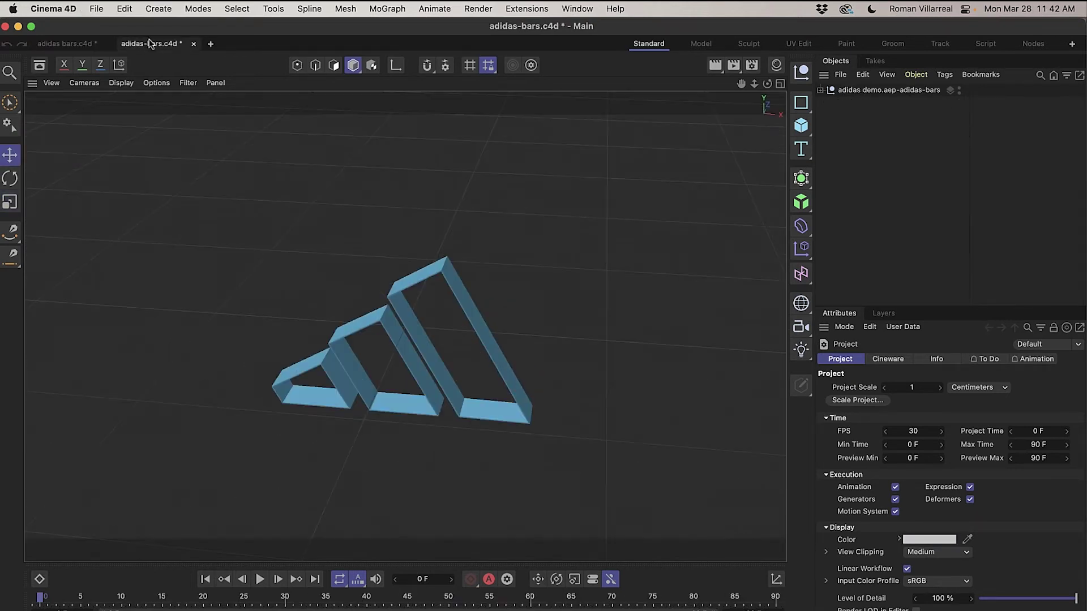
Expand the AE project object, Layer 1 Outlines and its three extrudes, then select the Outlines-0 spline.
{"action": "left_click", "coordinate": [820, 90]}
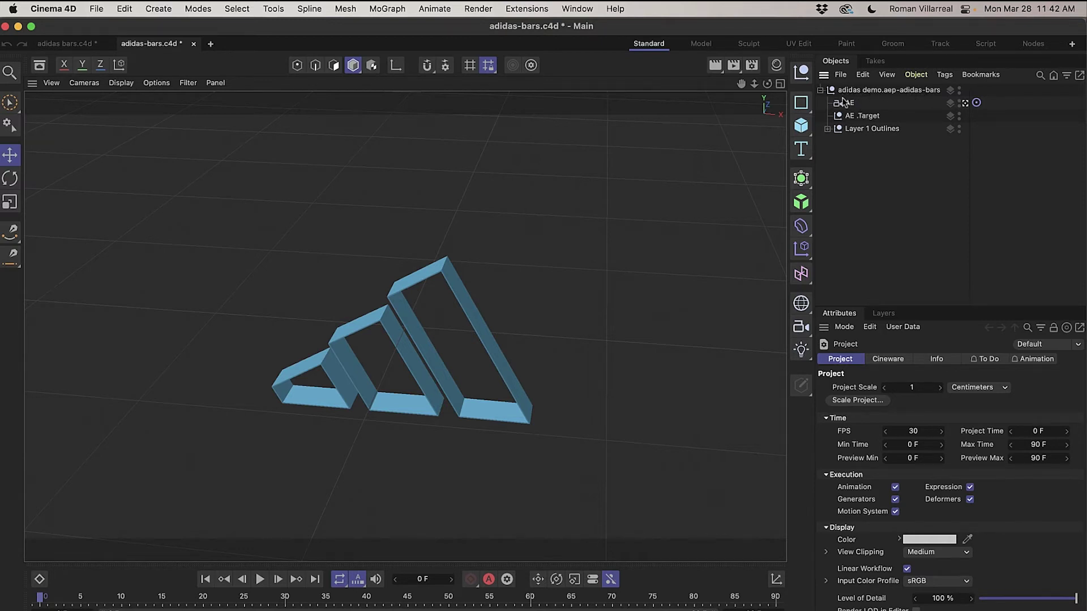
{"action": "left_click", "coordinate": [828, 130]}
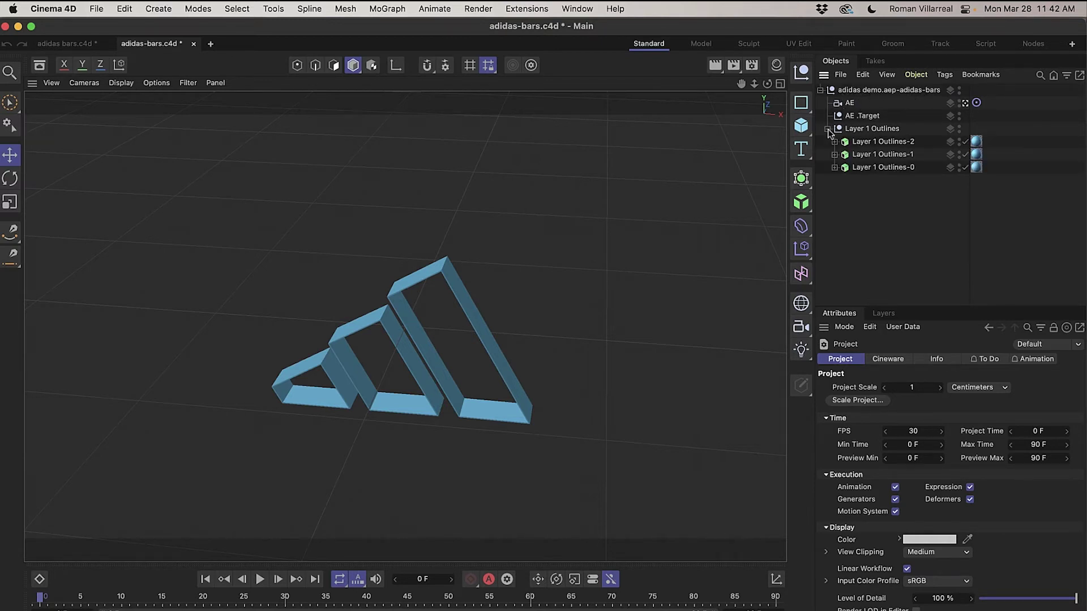
{"action": "left_click", "coordinate": [835, 142]}
{"action": "left_click", "coordinate": [834, 168]}
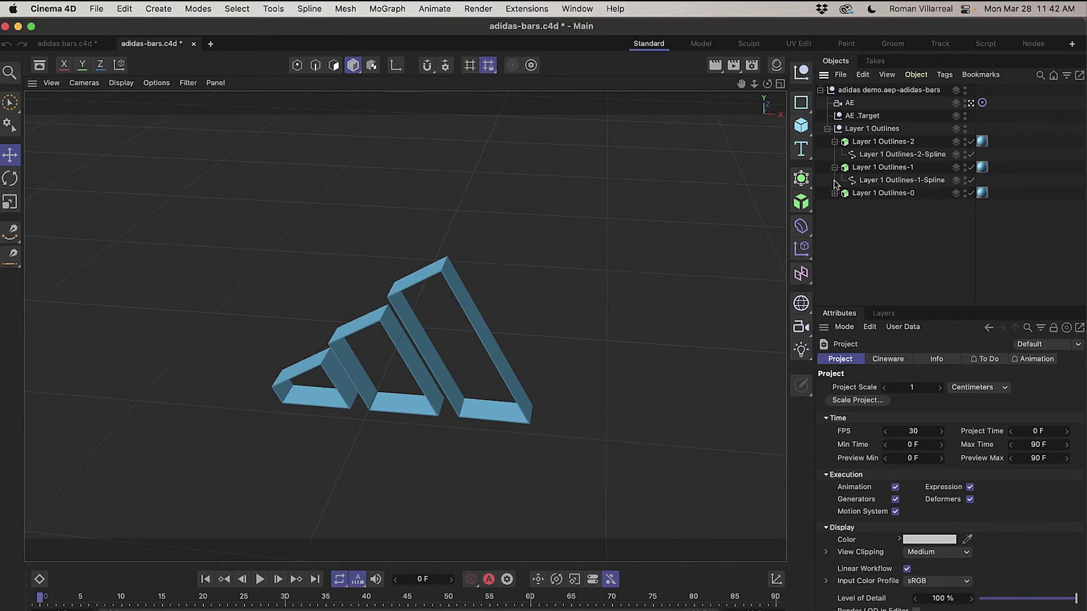
{"action": "left_click", "coordinate": [835, 193]}
{"action": "left_click", "coordinate": [866, 206]}
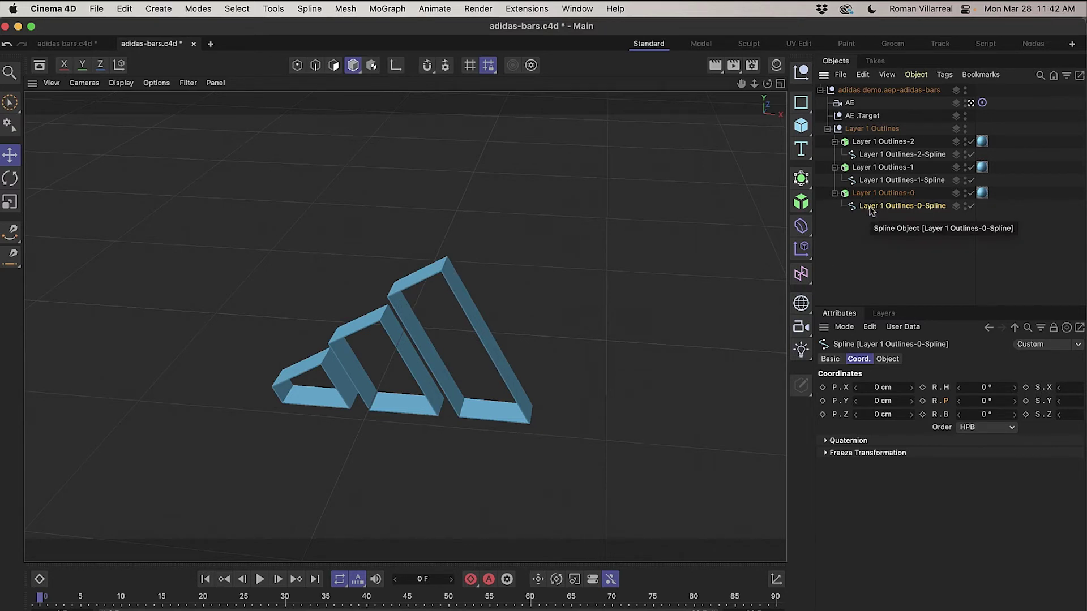
{"action": "left_click_drag", "start_coordinate": [871, 211], "coordinate": [860, 125]}
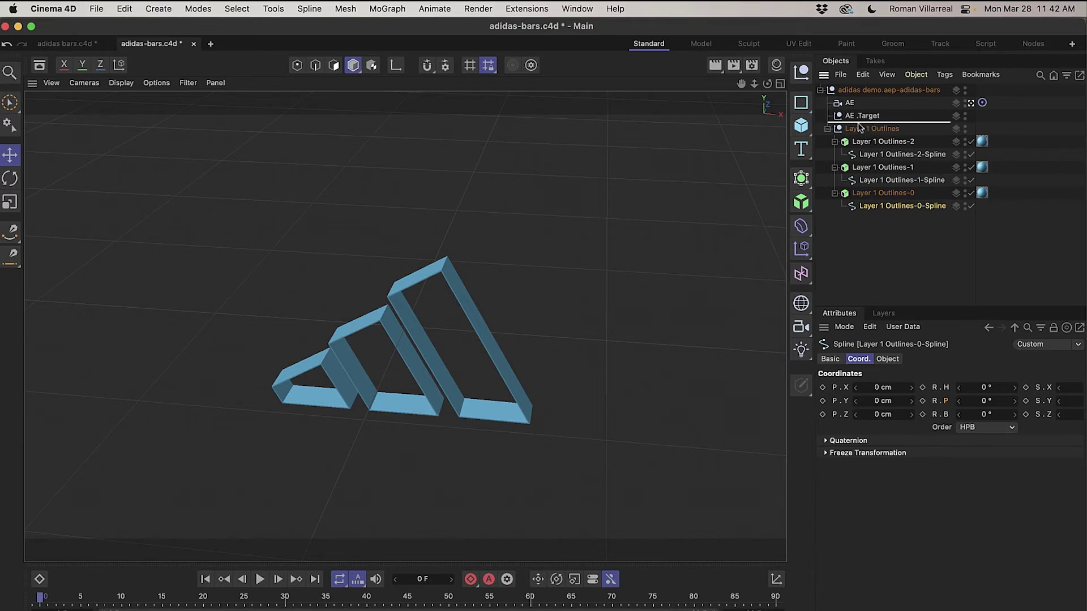
{"action": "scroll", "coordinate": [450, 341], "scroll_direction": "up", "scroll_amount": 10}
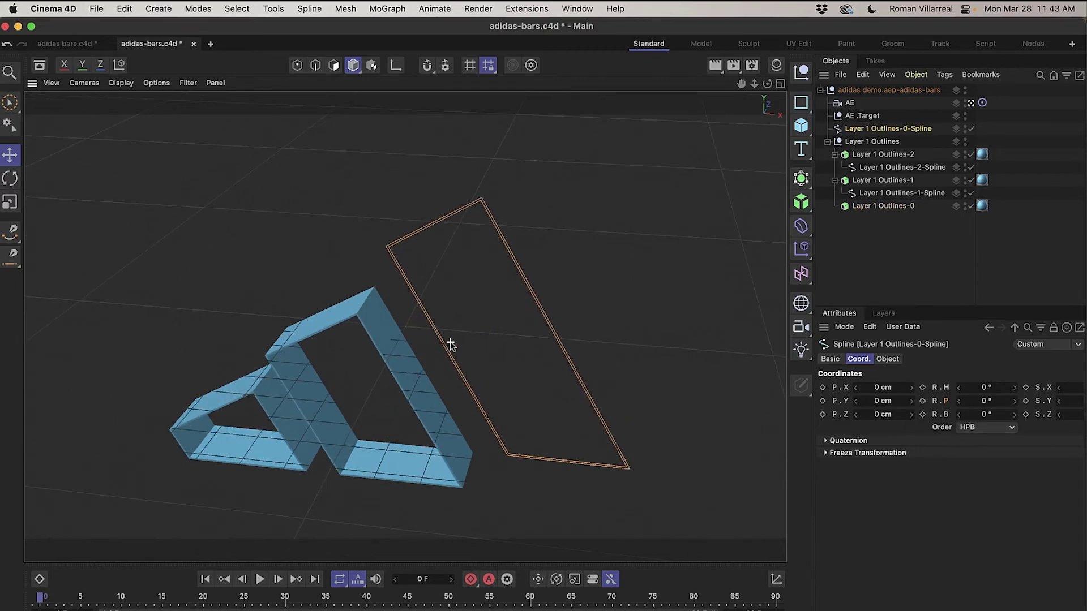
{"action": "left_click_drag", "start_coordinate": [516, 372], "coordinate": [460, 364], "text": "alt"}
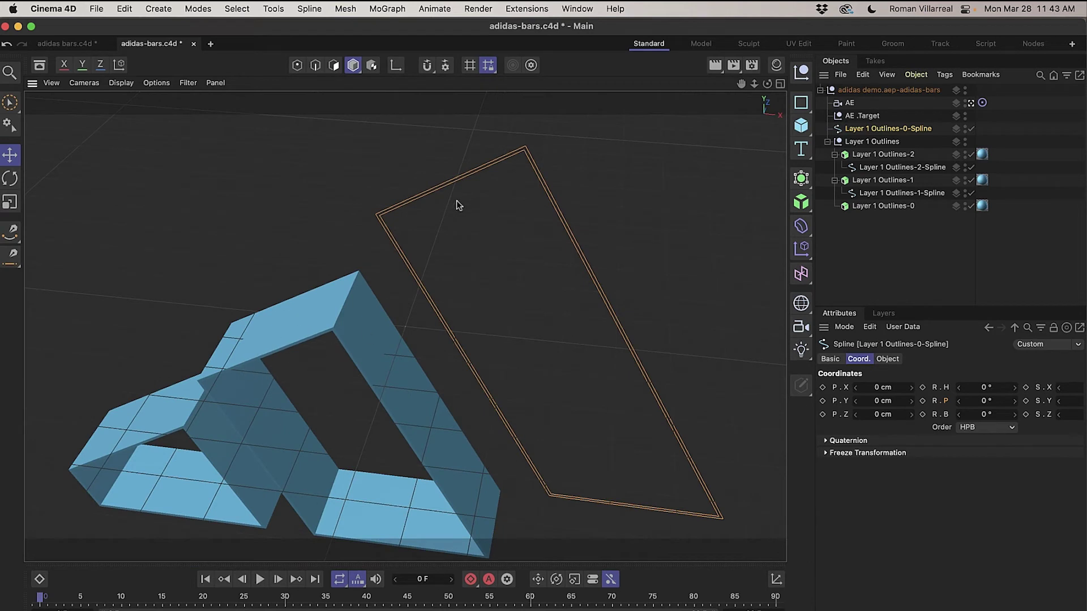
{"action": "key", "text": "super+z"}
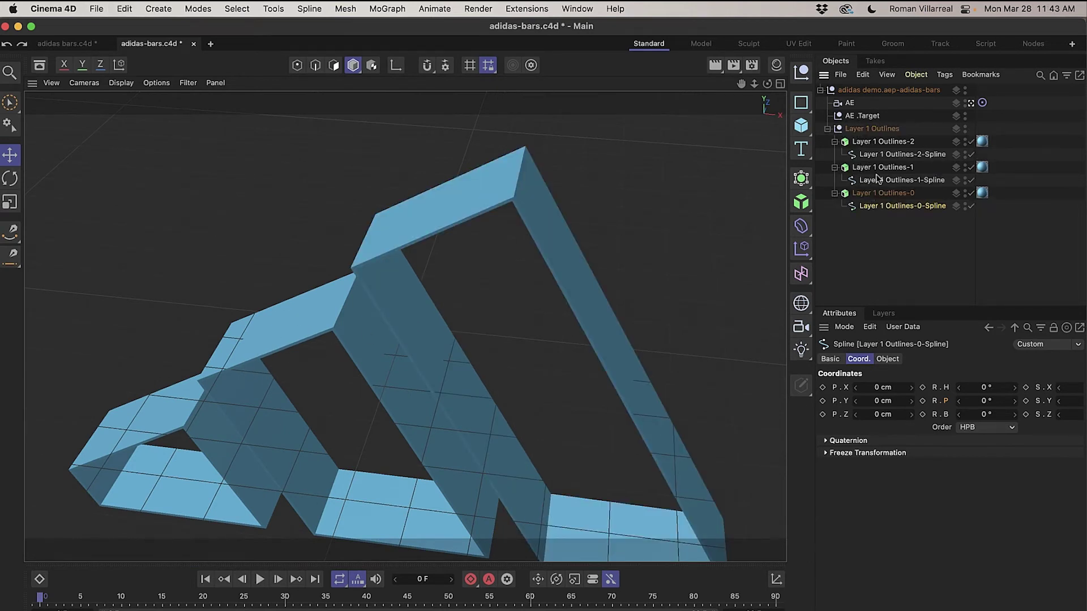
{"action": "left_click", "coordinate": [877, 182], "text": "shift"}
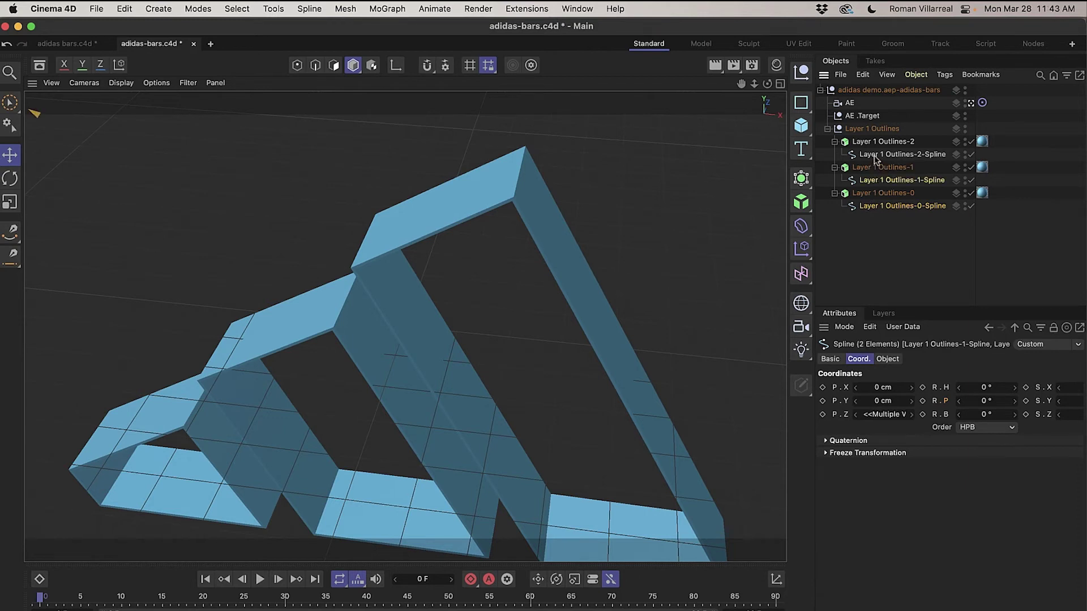
{"action": "left_click", "coordinate": [875, 156], "text": "shift"}
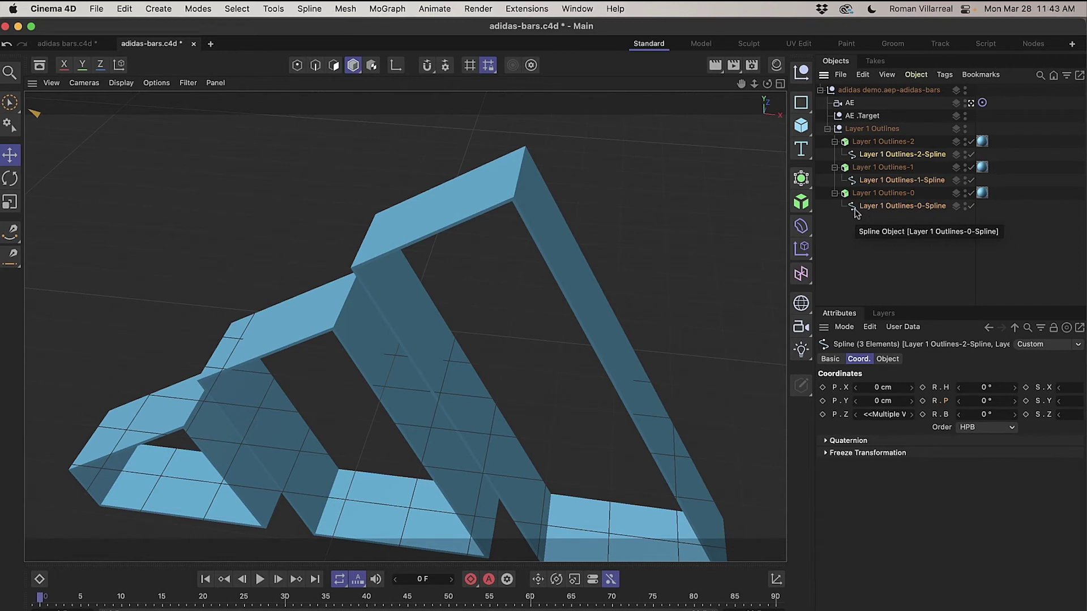
Explode the selected bar splines into separate segments.
{"action": "left_click", "coordinate": [322, 14]}
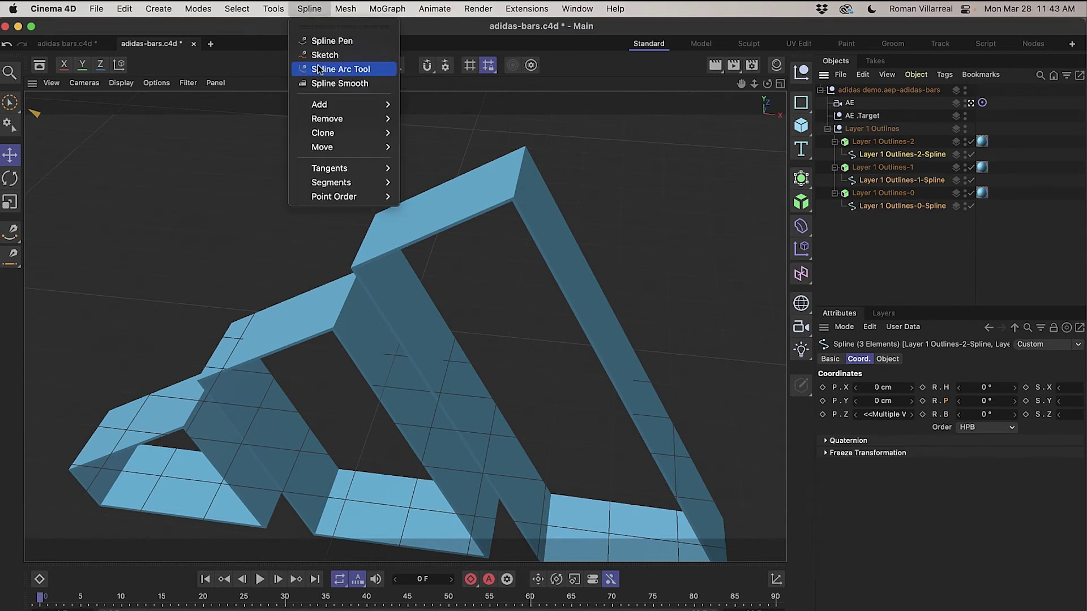
{"action": "mouse_move", "coordinate": [349, 187]}
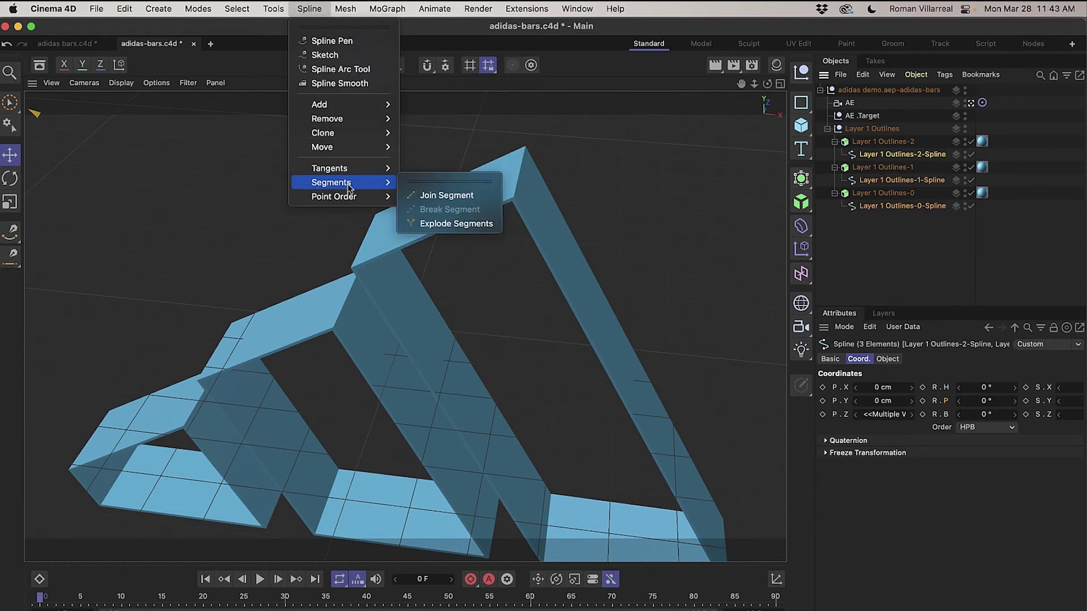
{"action": "left_click", "coordinate": [445, 224]}
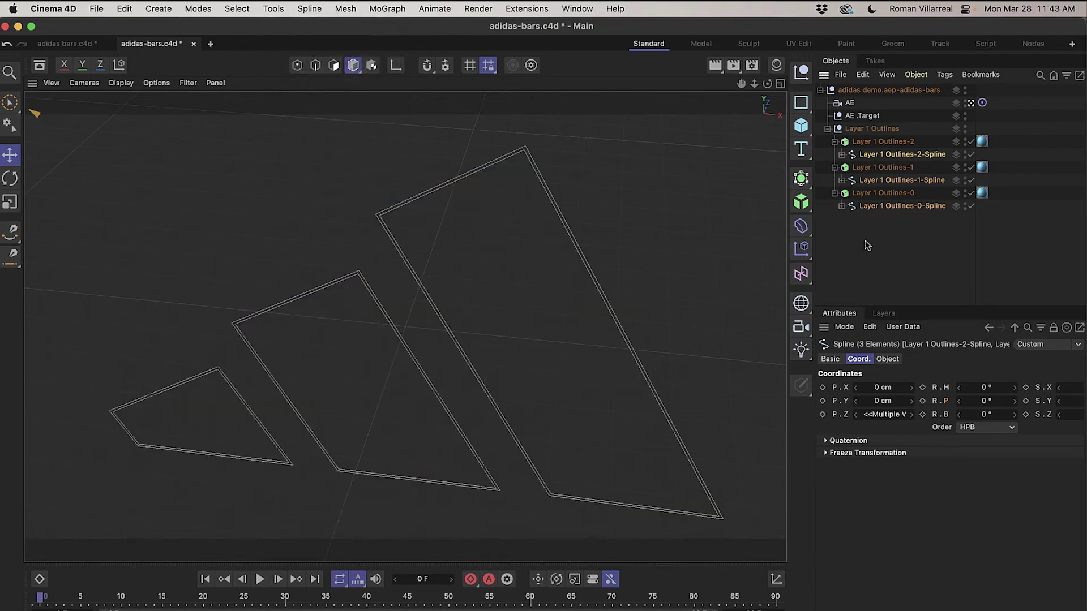
Delete the Spline.2 piece under each of the three Layer 1 Outlines splines.
{"action": "left_click", "coordinate": [842, 206]}
{"action": "left_click", "coordinate": [842, 181]}
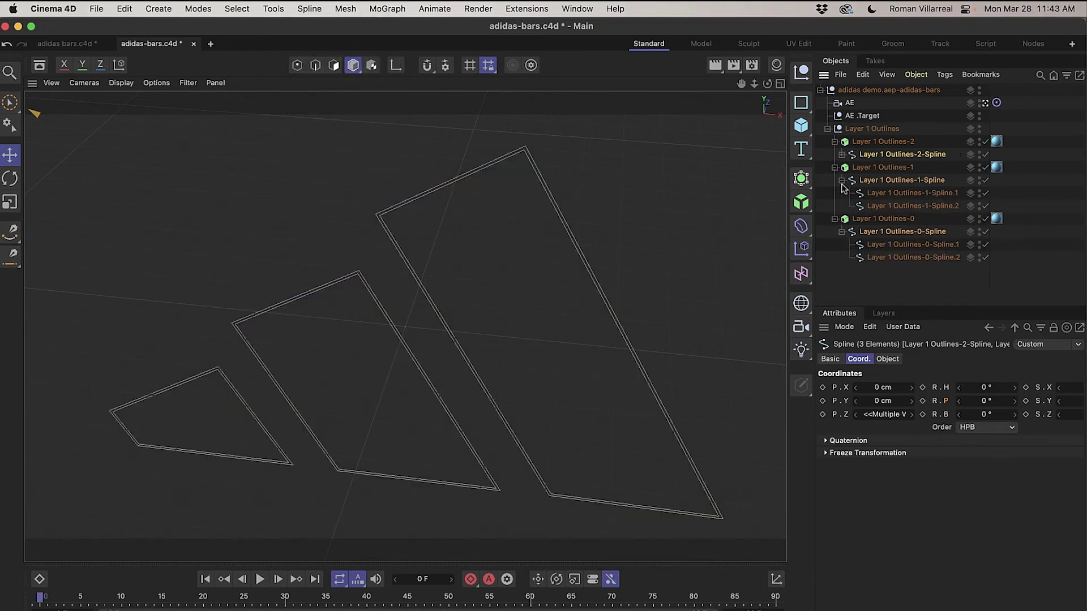
{"action": "left_click", "coordinate": [842, 155]}
{"action": "left_click", "coordinate": [881, 180]}
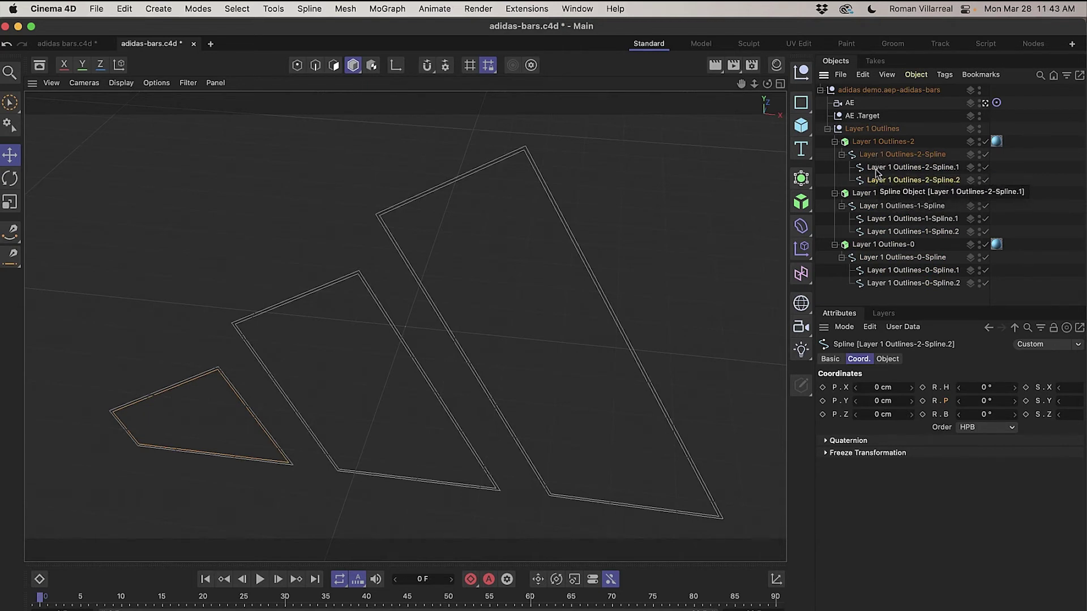
{"action": "left_click", "coordinate": [878, 231], "text": "ctrl"}
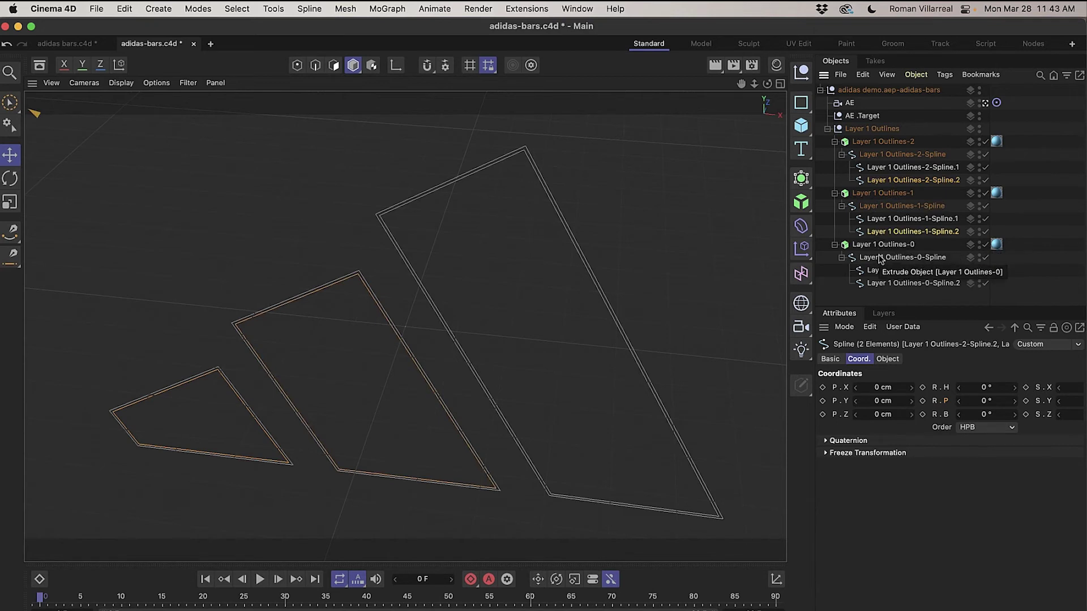
{"action": "left_click", "coordinate": [879, 283], "text": "ctrl"}
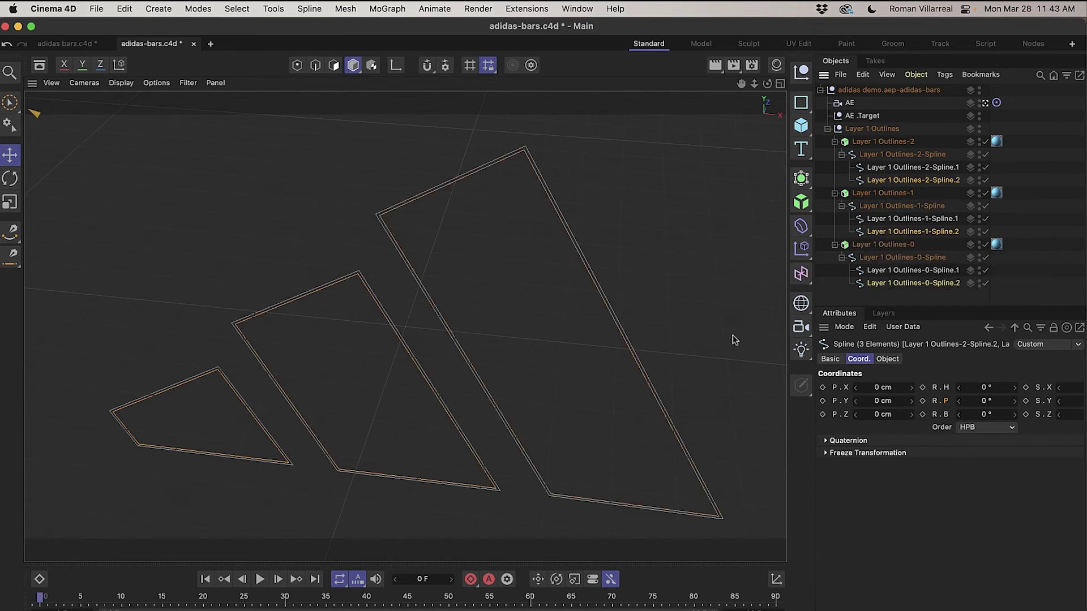
{"action": "key", "text": "Delete"}
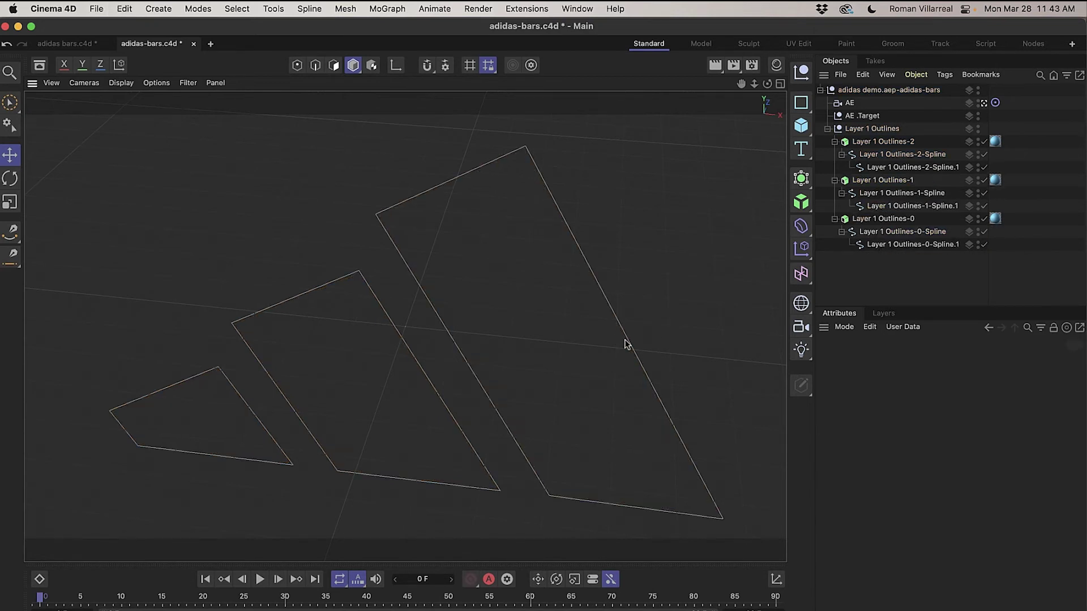
Select the three Layer 1 Outlines extrudes and enable Hierarchical extrusion on them.
{"action": "left_click", "coordinate": [842, 193]}
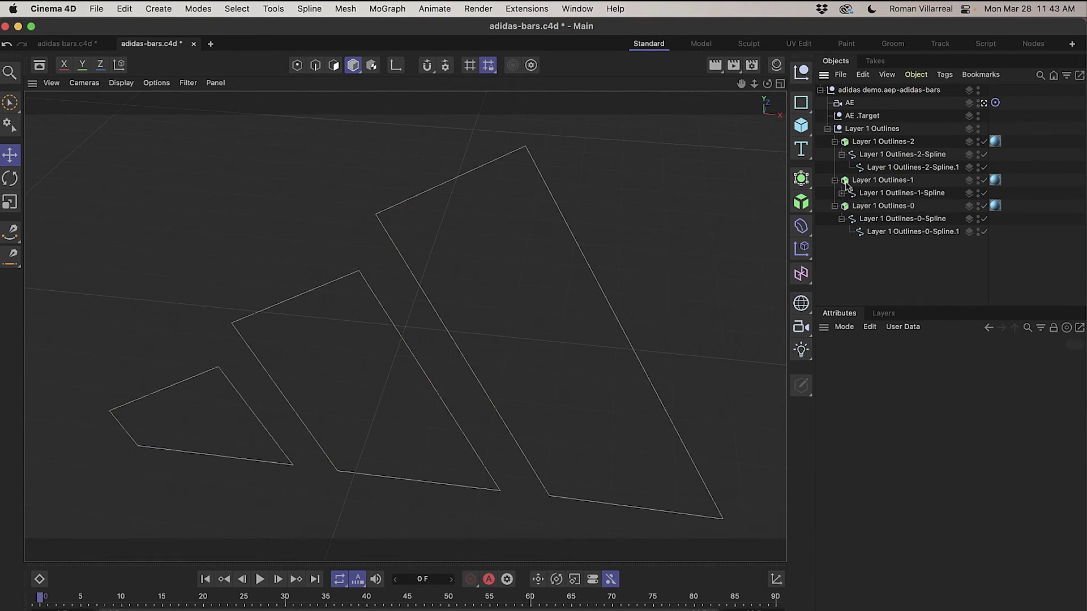
{"action": "left_click", "coordinate": [846, 181]}
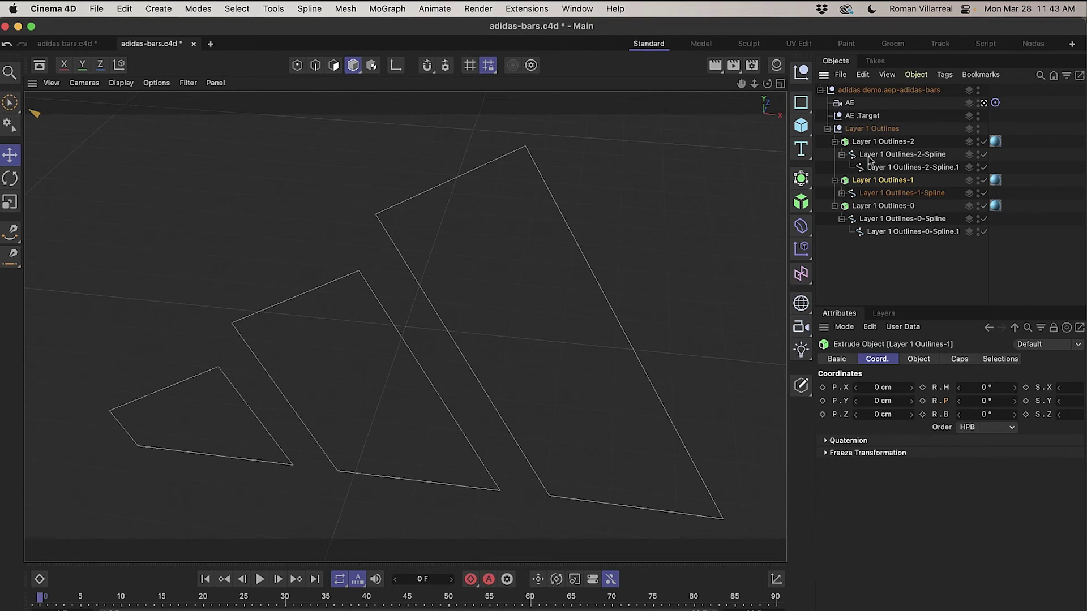
{"action": "left_click", "coordinate": [844, 142]}
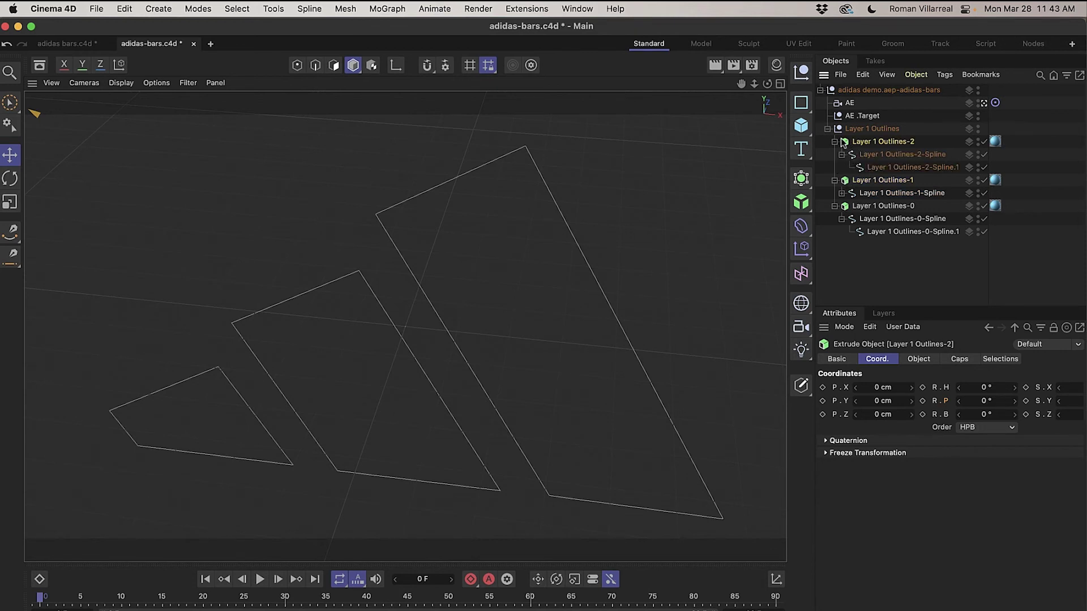
{"action": "left_click", "coordinate": [845, 181], "text": "super"}
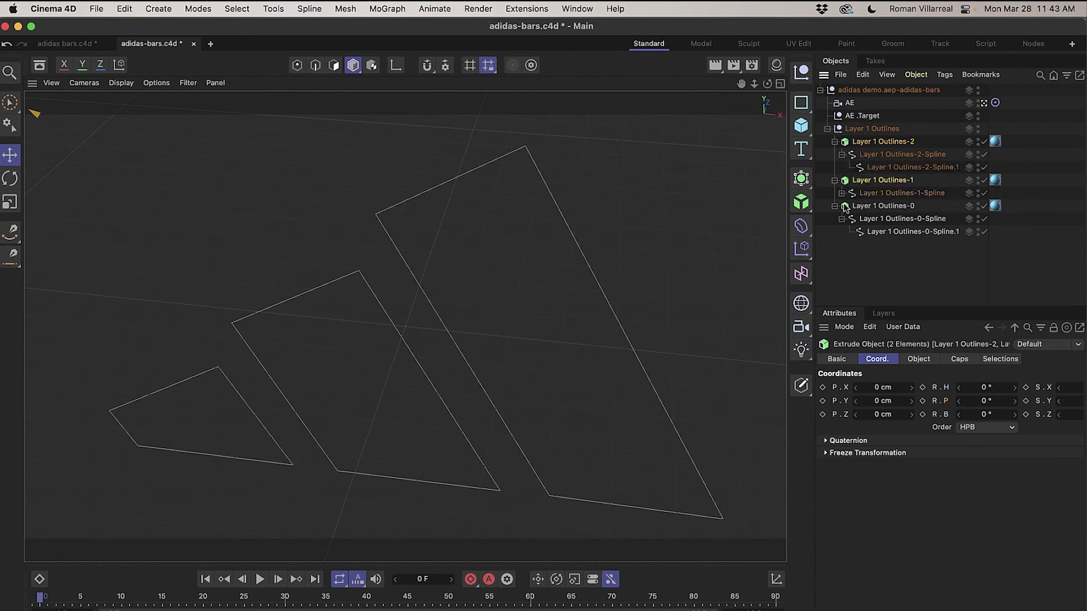
{"action": "left_click", "coordinate": [844, 207], "text": "super"}
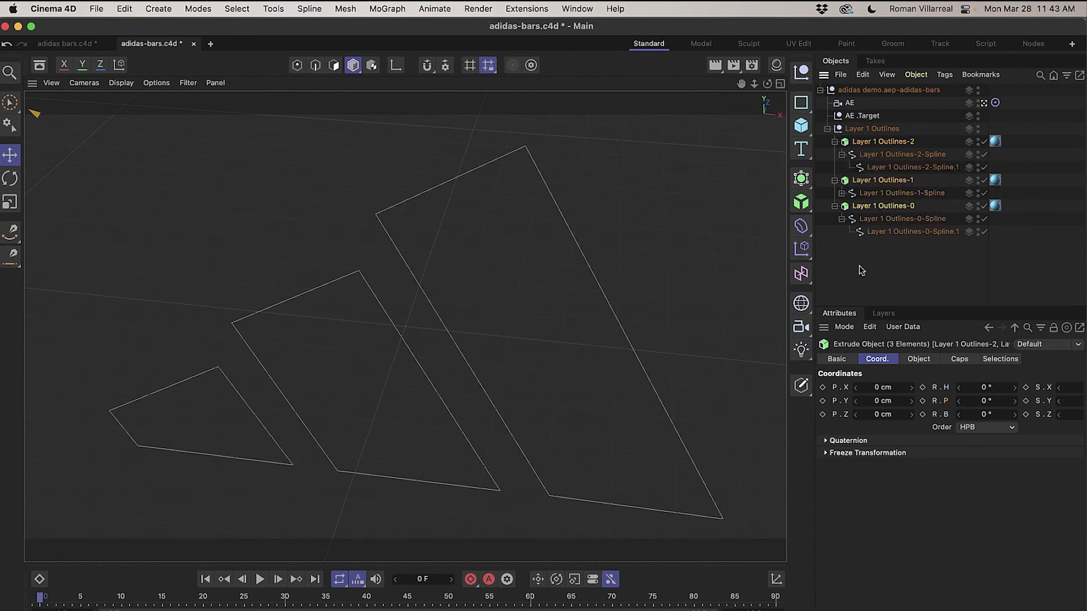
{"action": "left_click", "coordinate": [904, 358]}
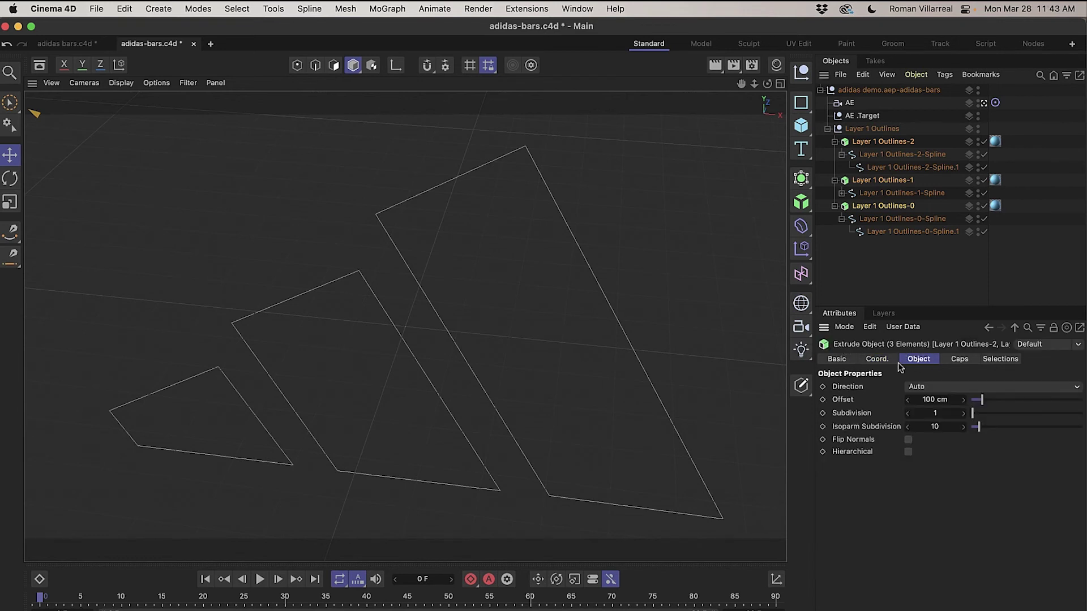
{"action": "left_click", "coordinate": [908, 452]}
Orbit around the solid bars and save the adidas-bars.c4d scene.
{"action": "left_click_drag", "start_coordinate": [411, 406], "coordinate": [331, 501], "text": "alt"}
{"action": "left_click", "coordinate": [841, 74]}
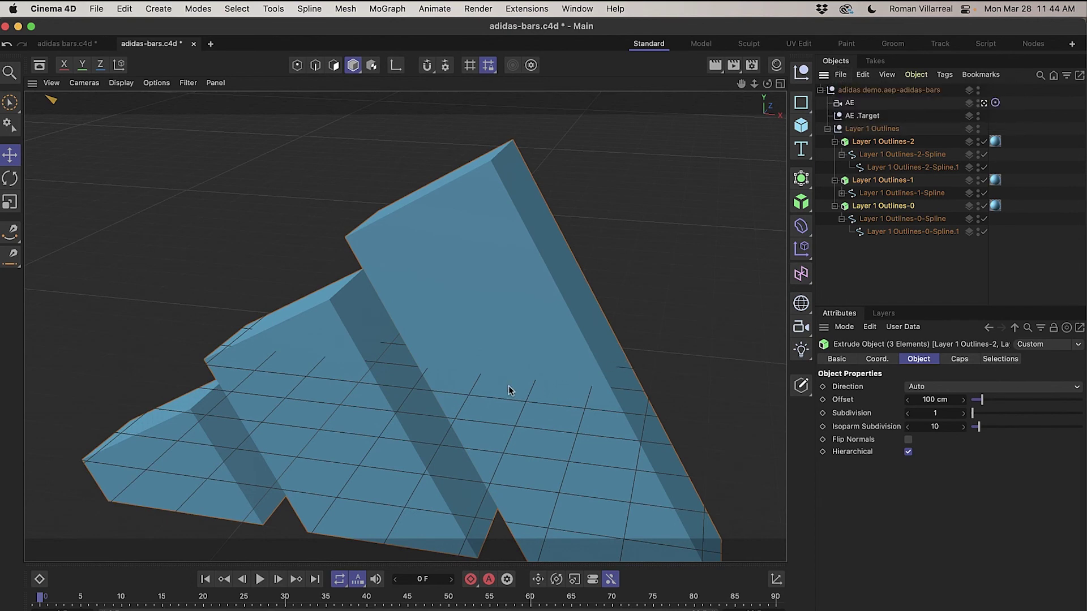
{"action": "left_click_drag", "start_coordinate": [465, 381], "coordinate": [515, 374], "text": "alt"}
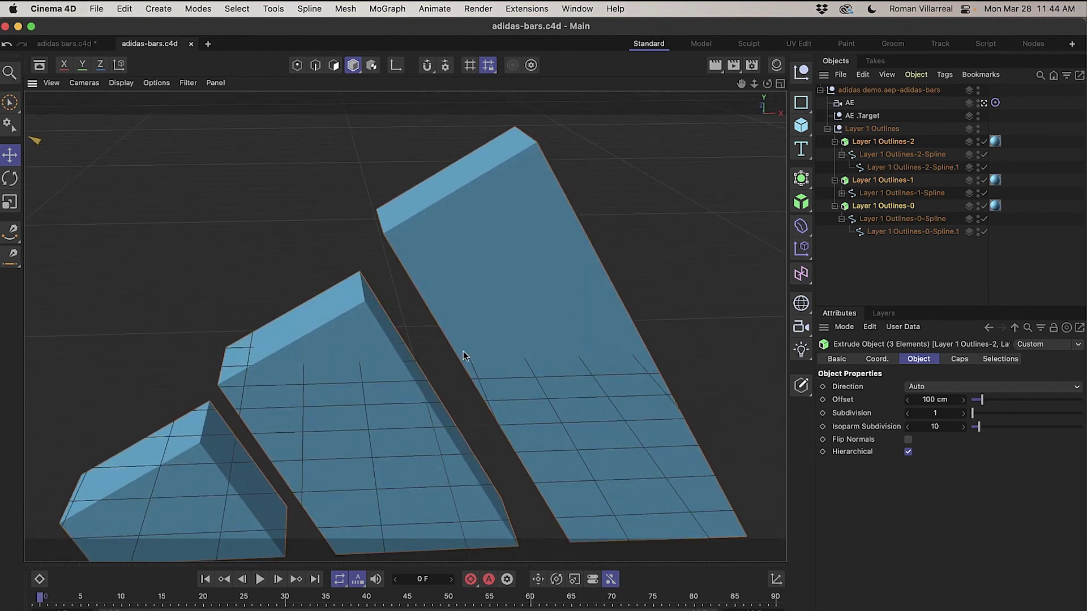
{"action": "key", "text": "super+Tab"}
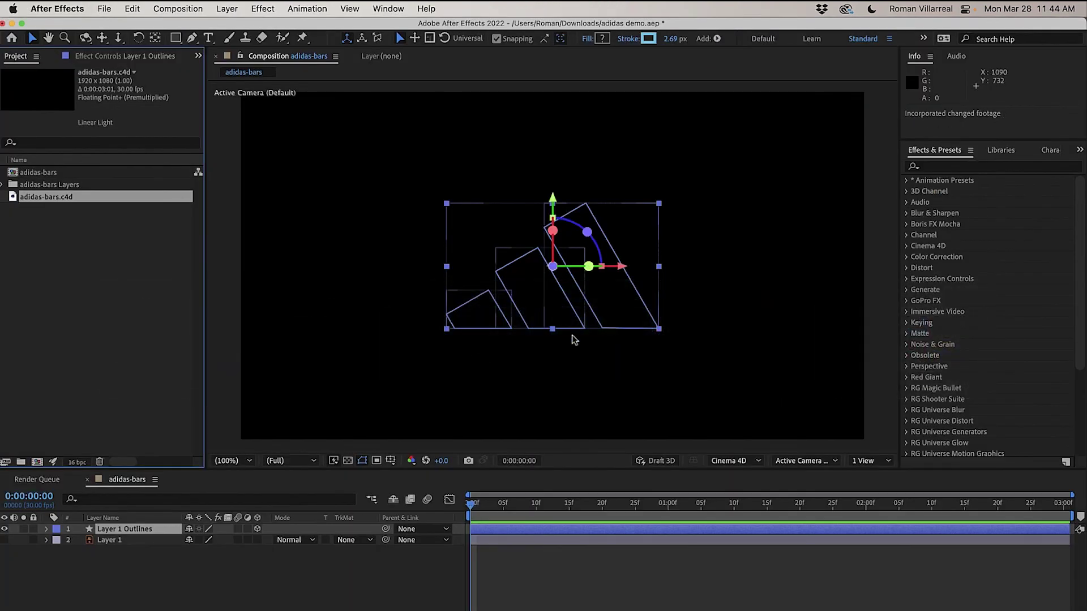
Drag adidas-bars.c4d onto New Composition to create the adidas-bars 2 comp.
{"action": "left_click_drag", "start_coordinate": [36, 202], "coordinate": [36, 462]}
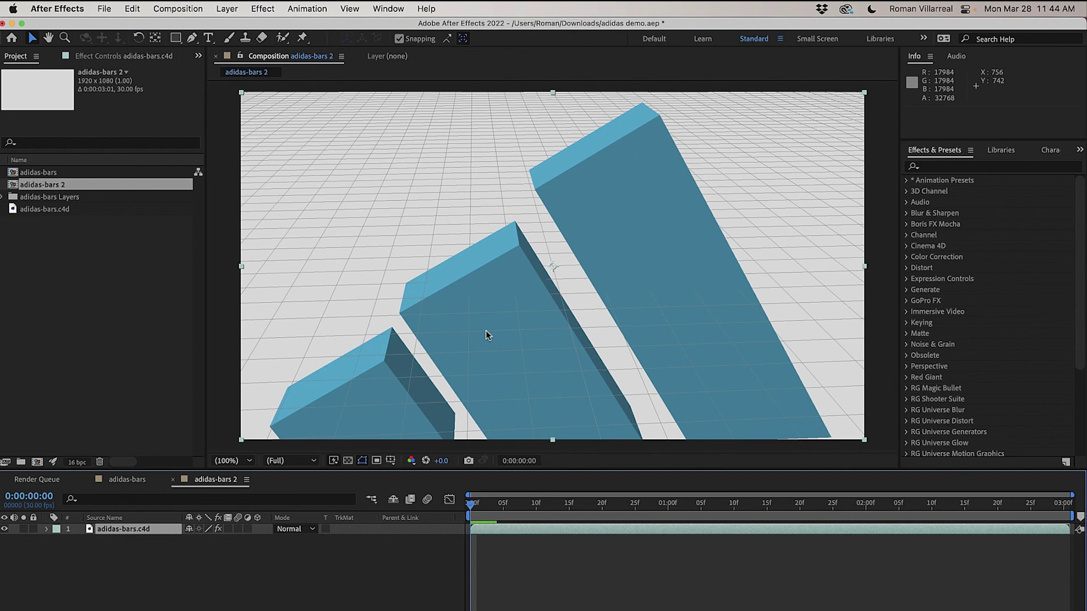
{"action": "key", "text": "super+Tab"}
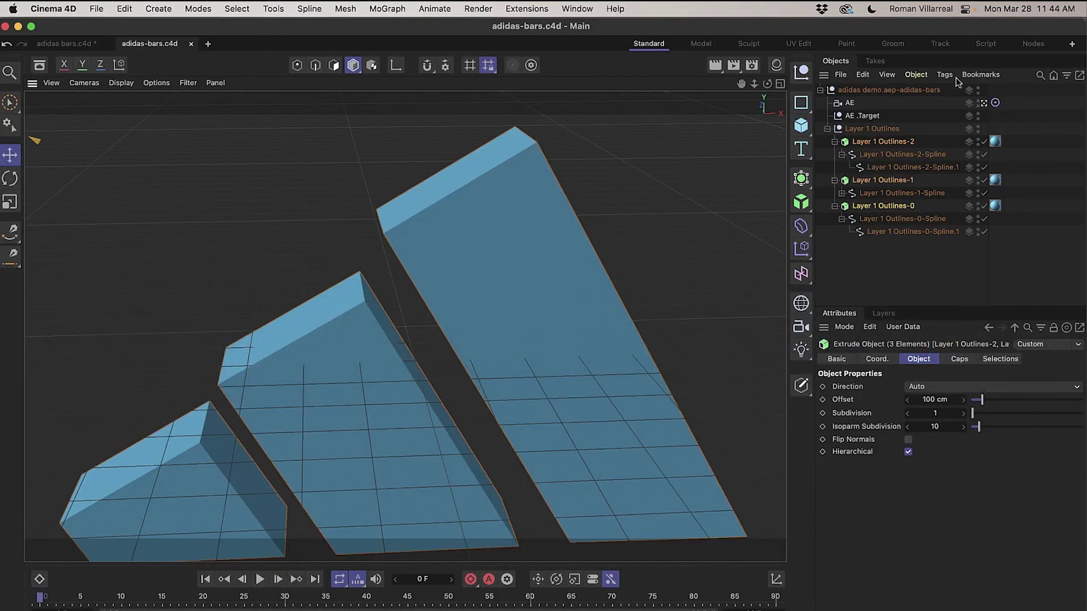
{"action": "left_click", "coordinate": [841, 76]}
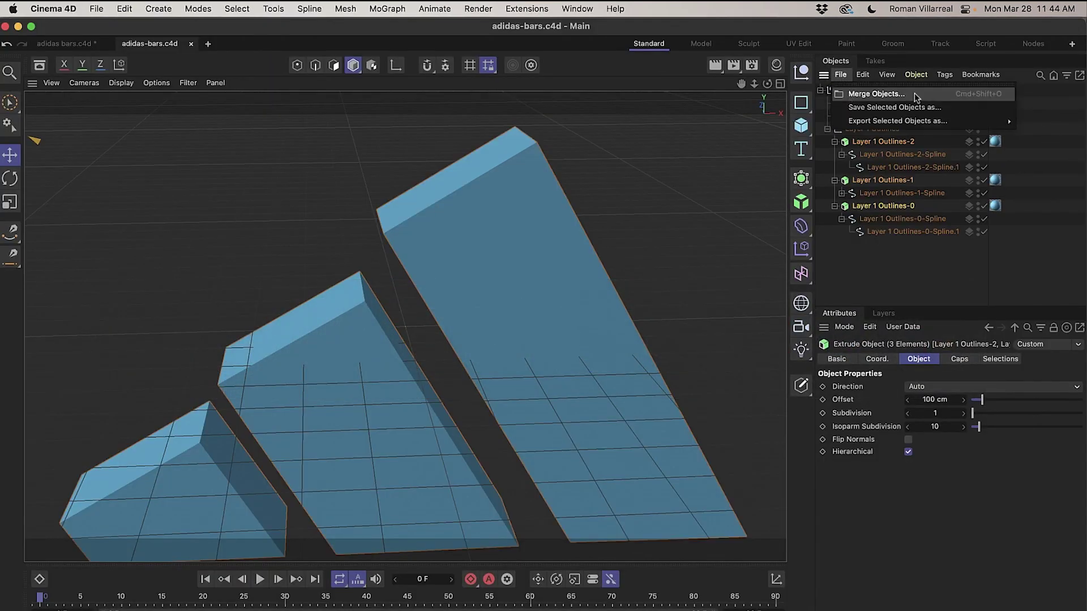